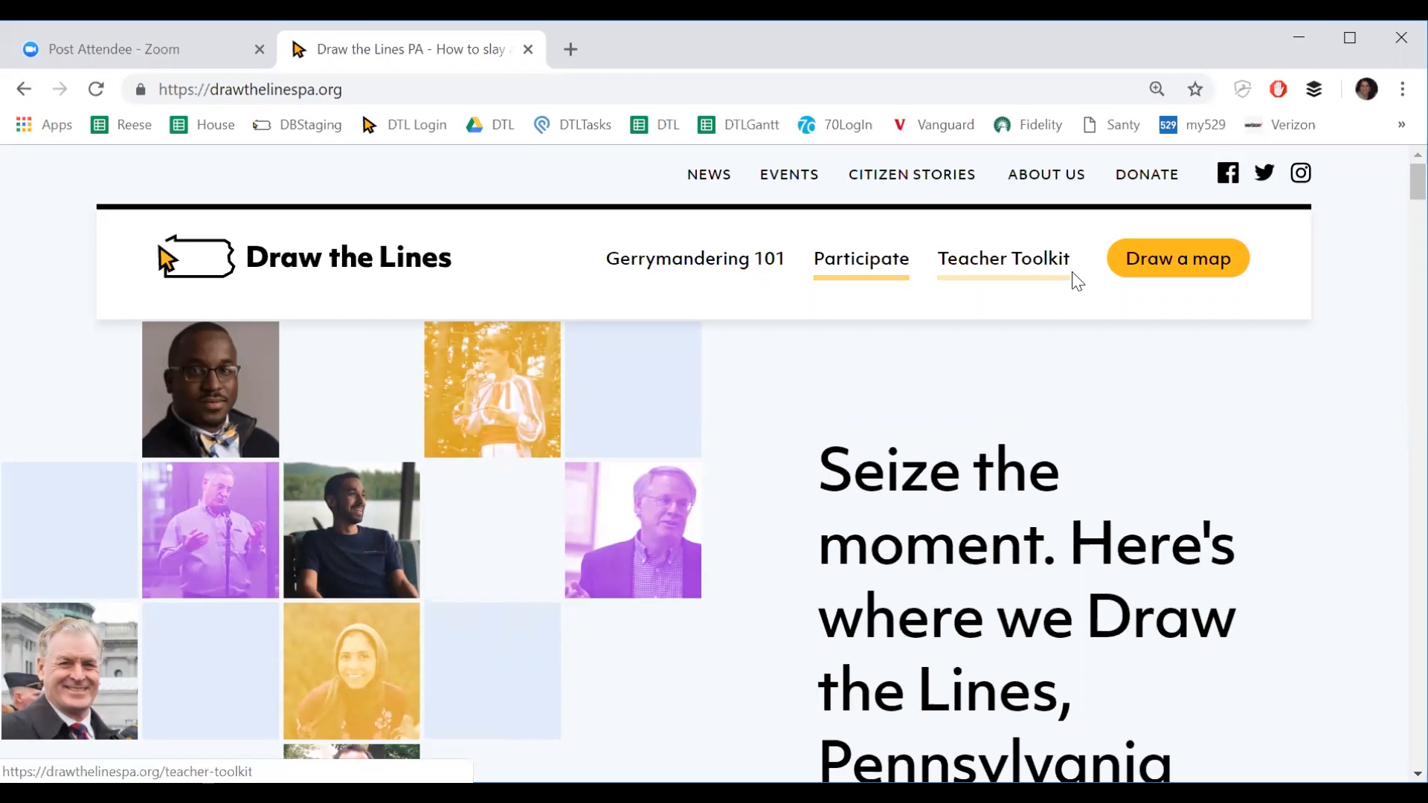
Step: Open the site's Draw a map page and read through its preparation steps, including the exercise and the User Guide
left_click(1164, 275)
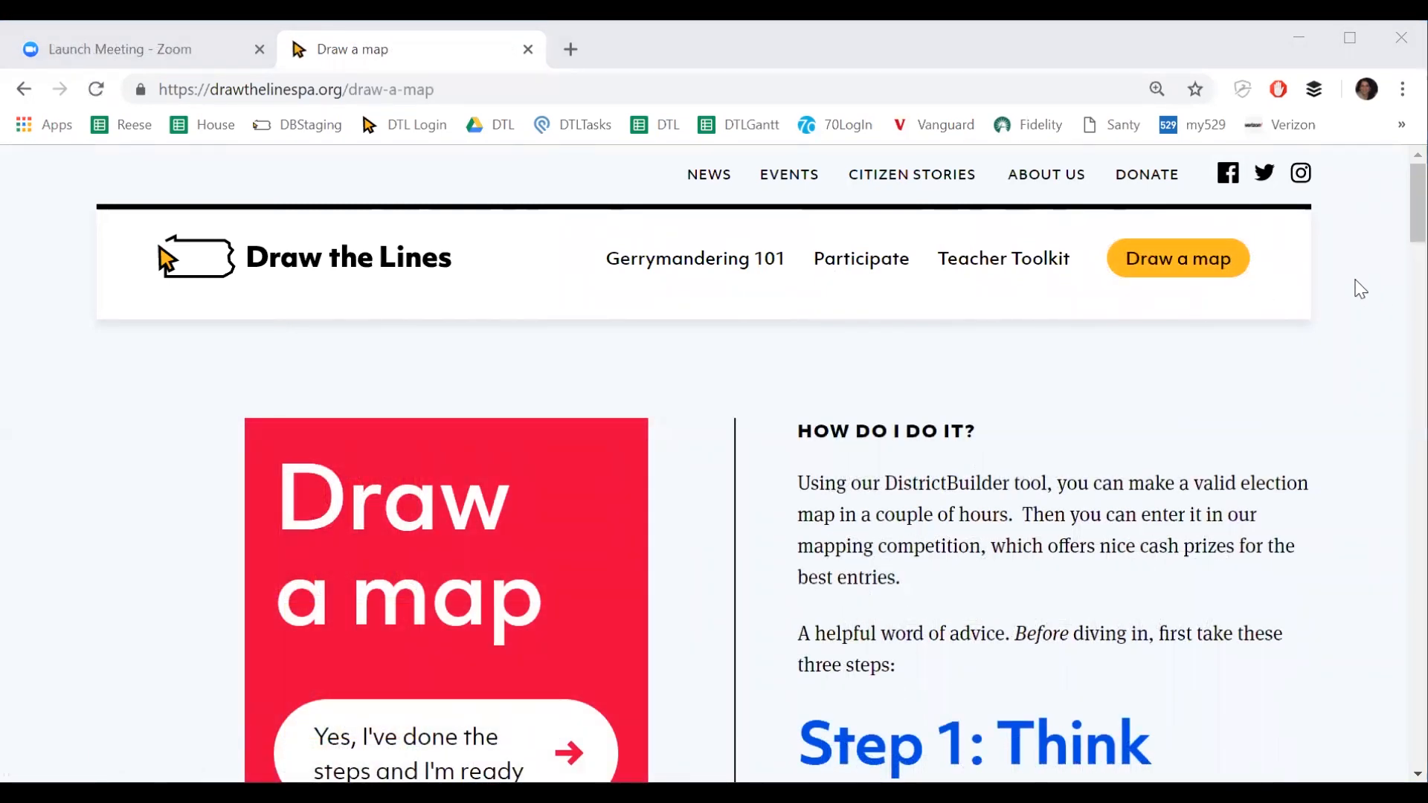
scroll(1360, 288, "down", 8)
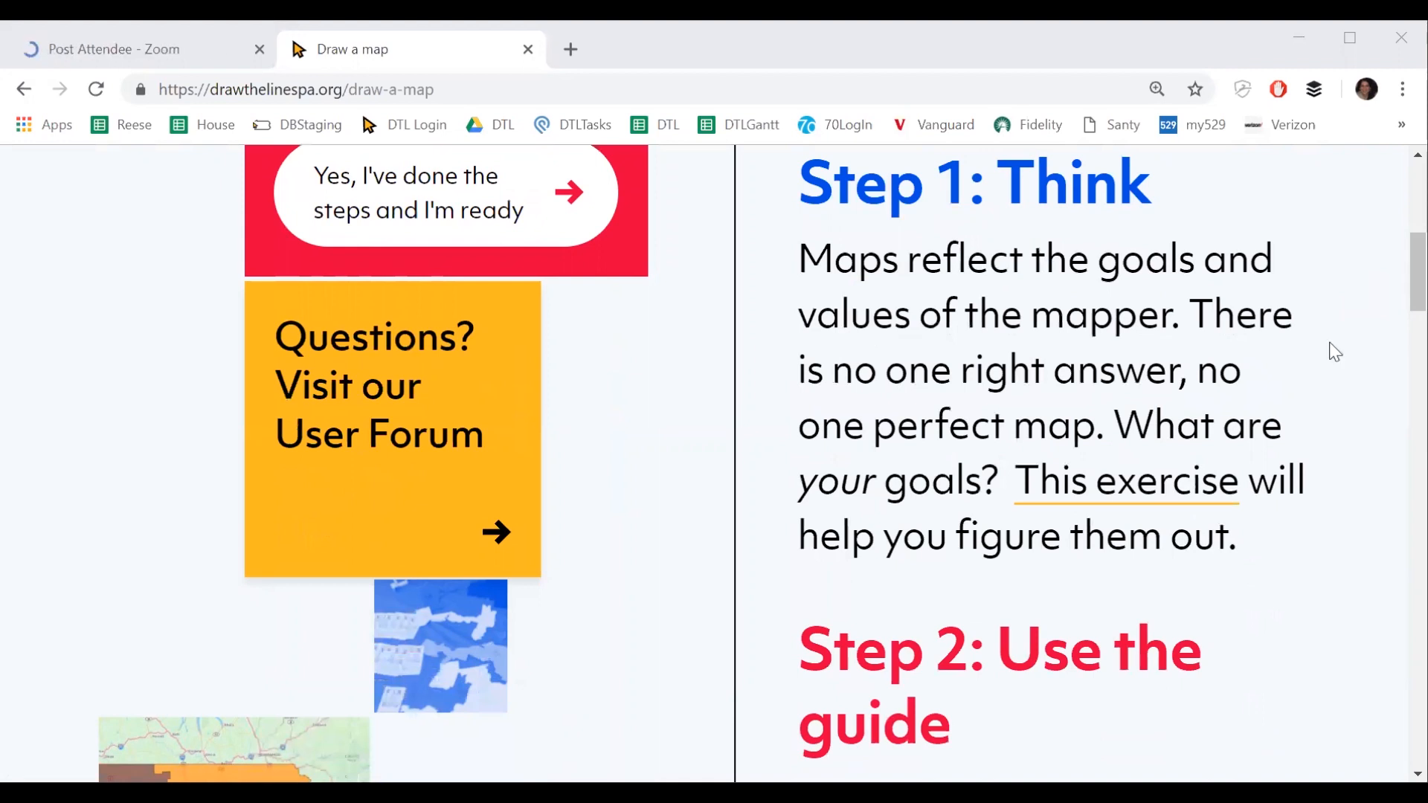
scroll(1349, 402, "down", 5)
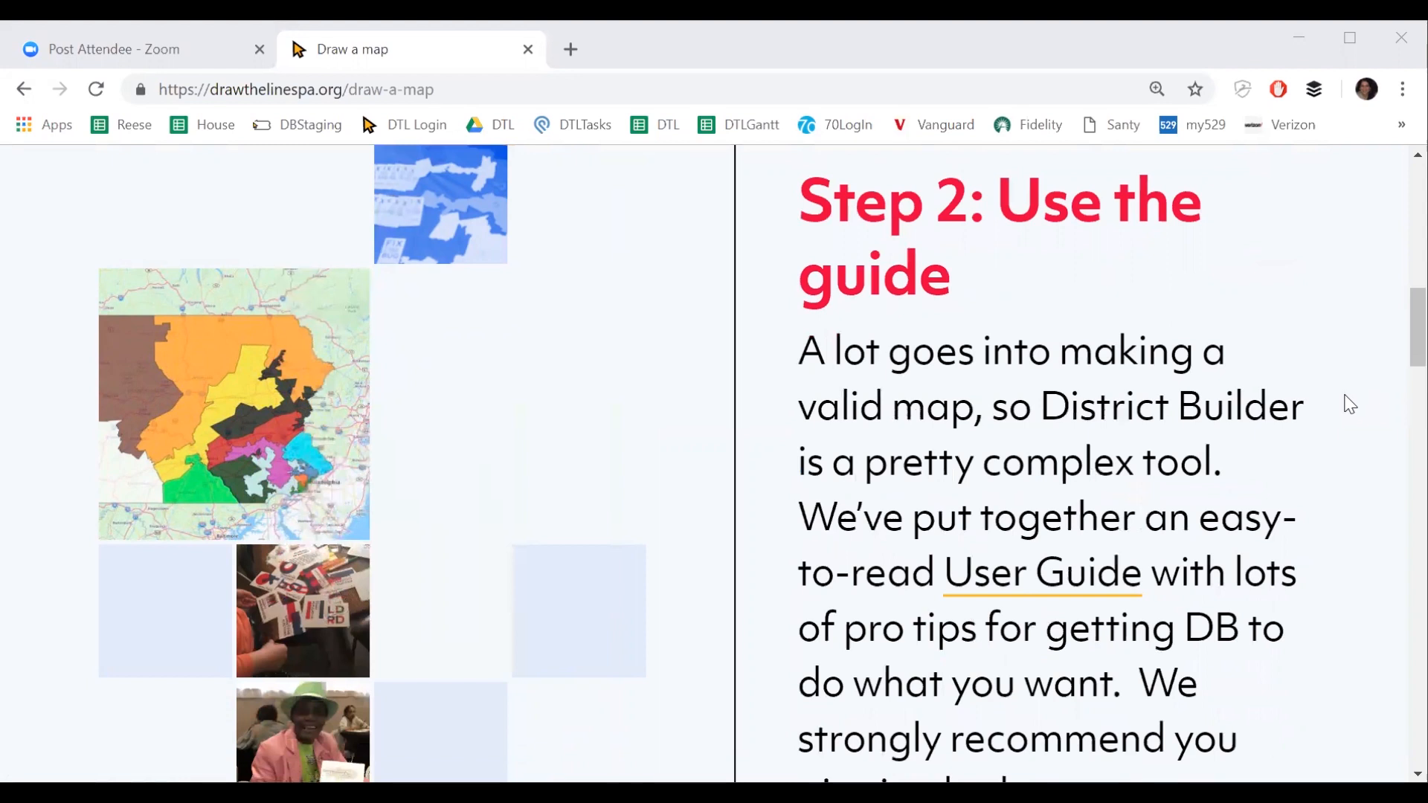
scroll(1349, 404, "down", 10)
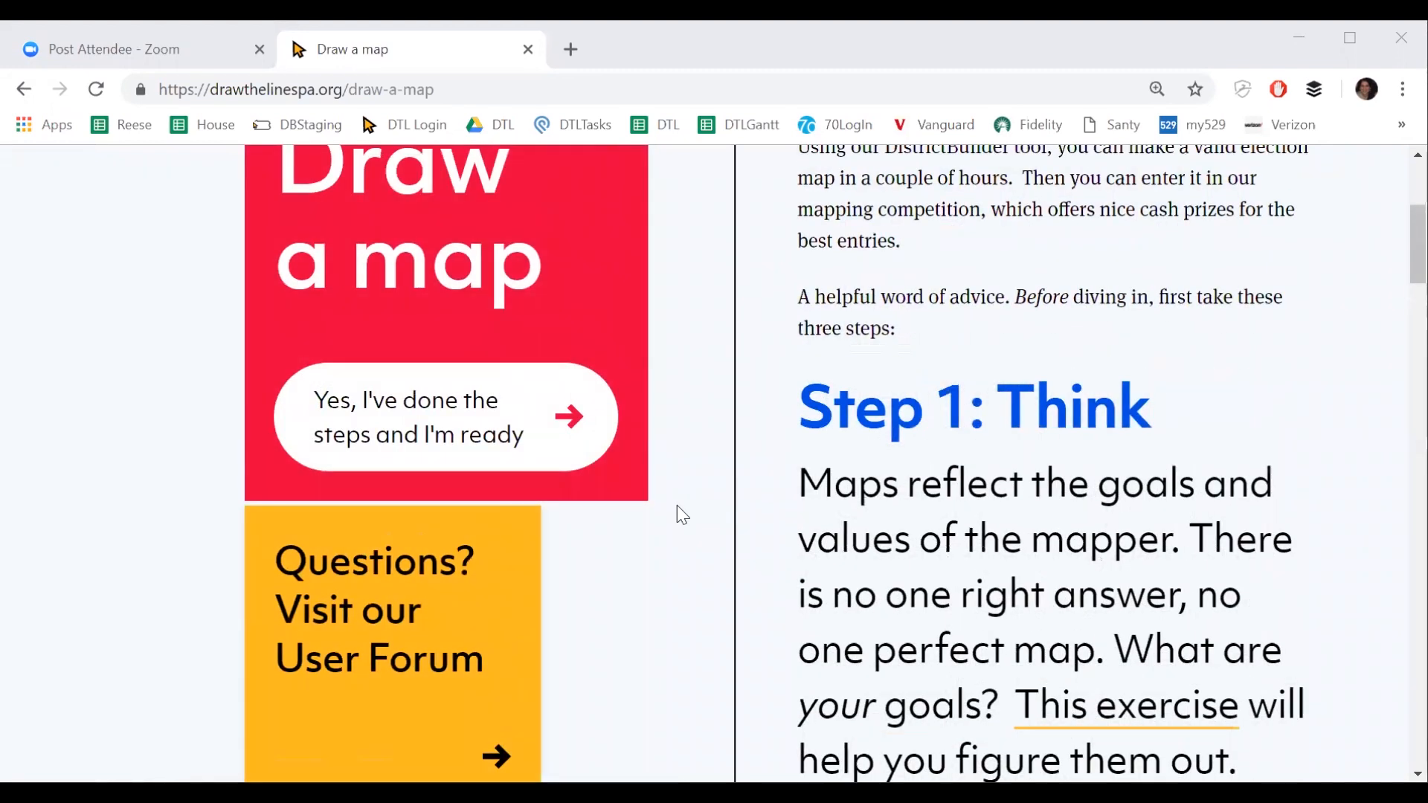
scroll(677, 515, "down", 2)
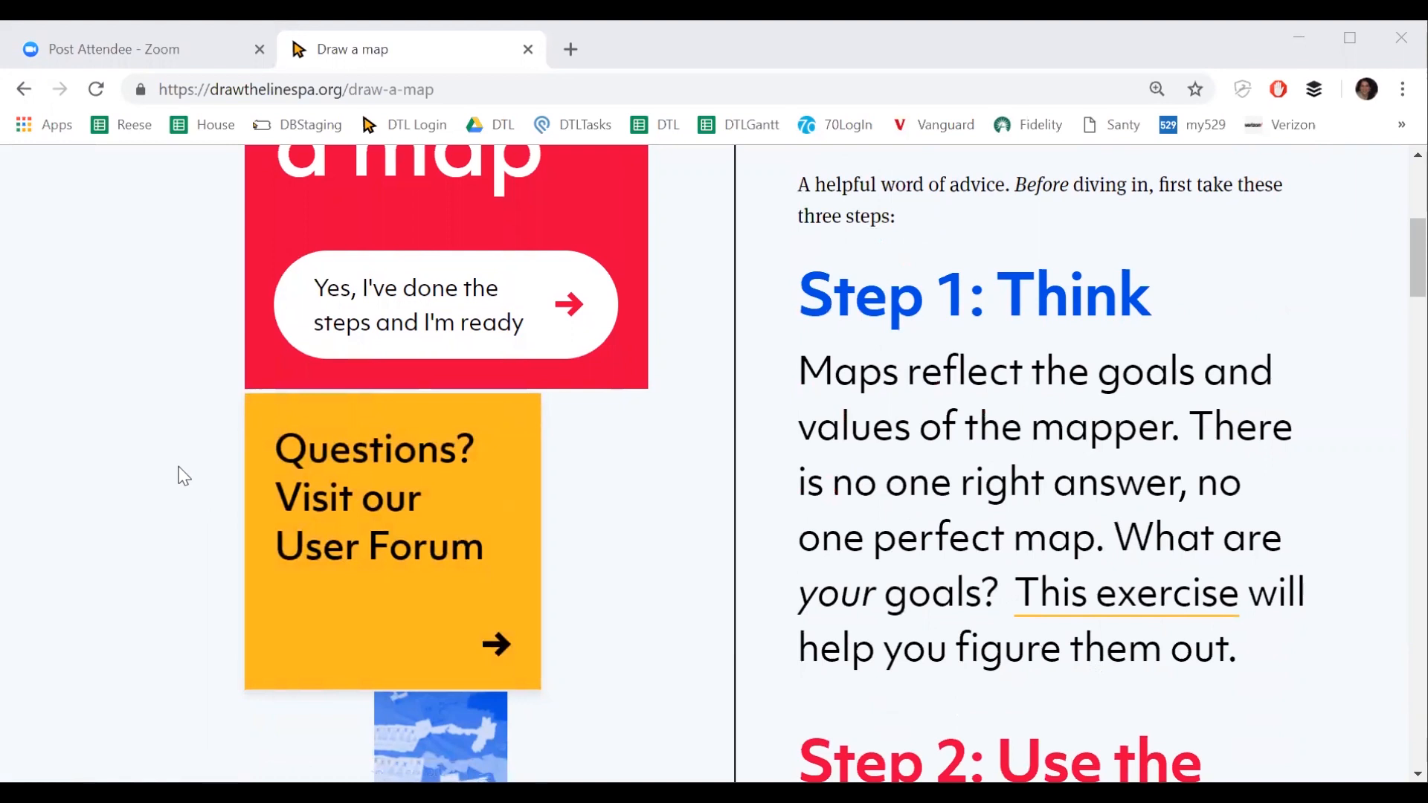
scroll(181, 461, "up", 6)
scroll(182, 461, "down", 2)
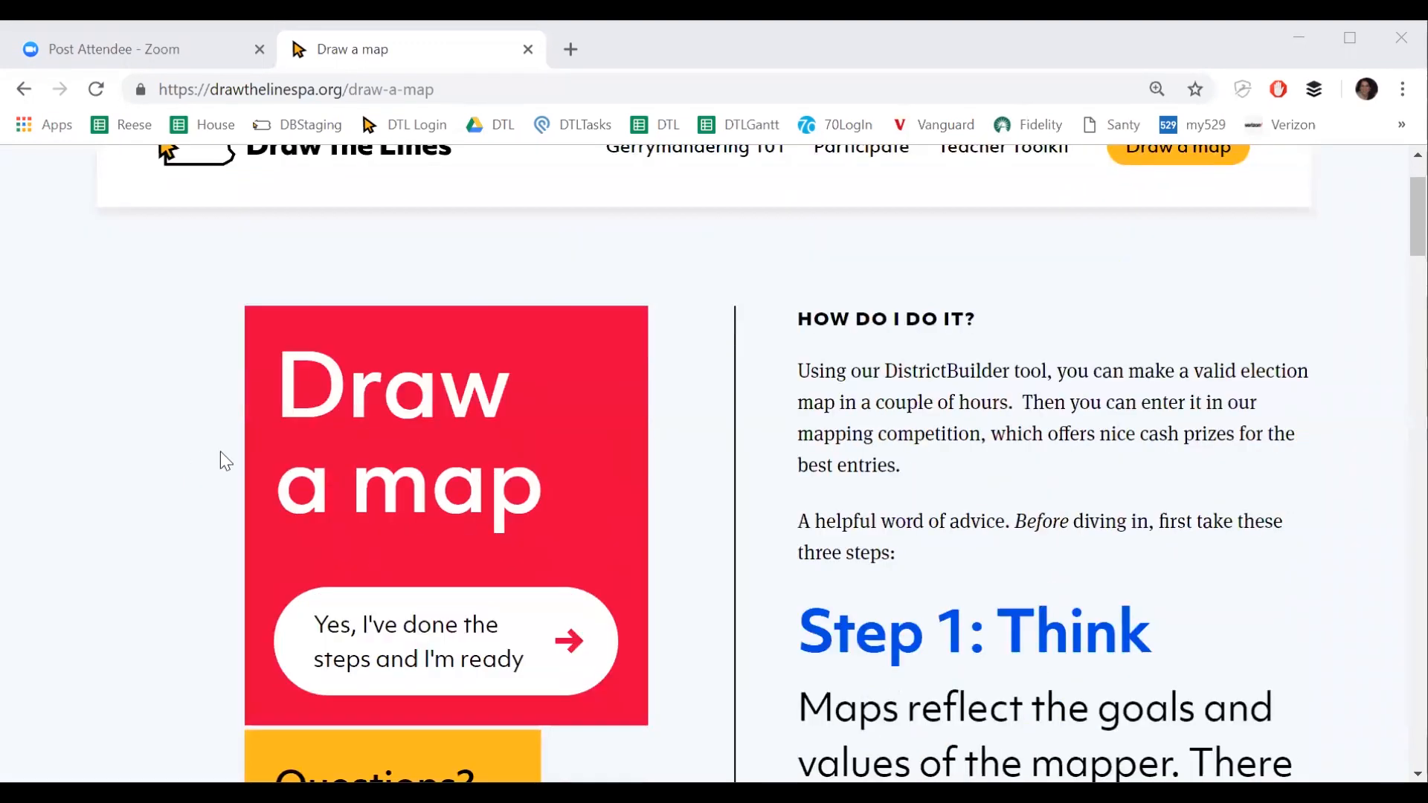
Step: Confirm readiness to draw, continue to the mapping tool and log in with the account's username
left_click(404, 646)
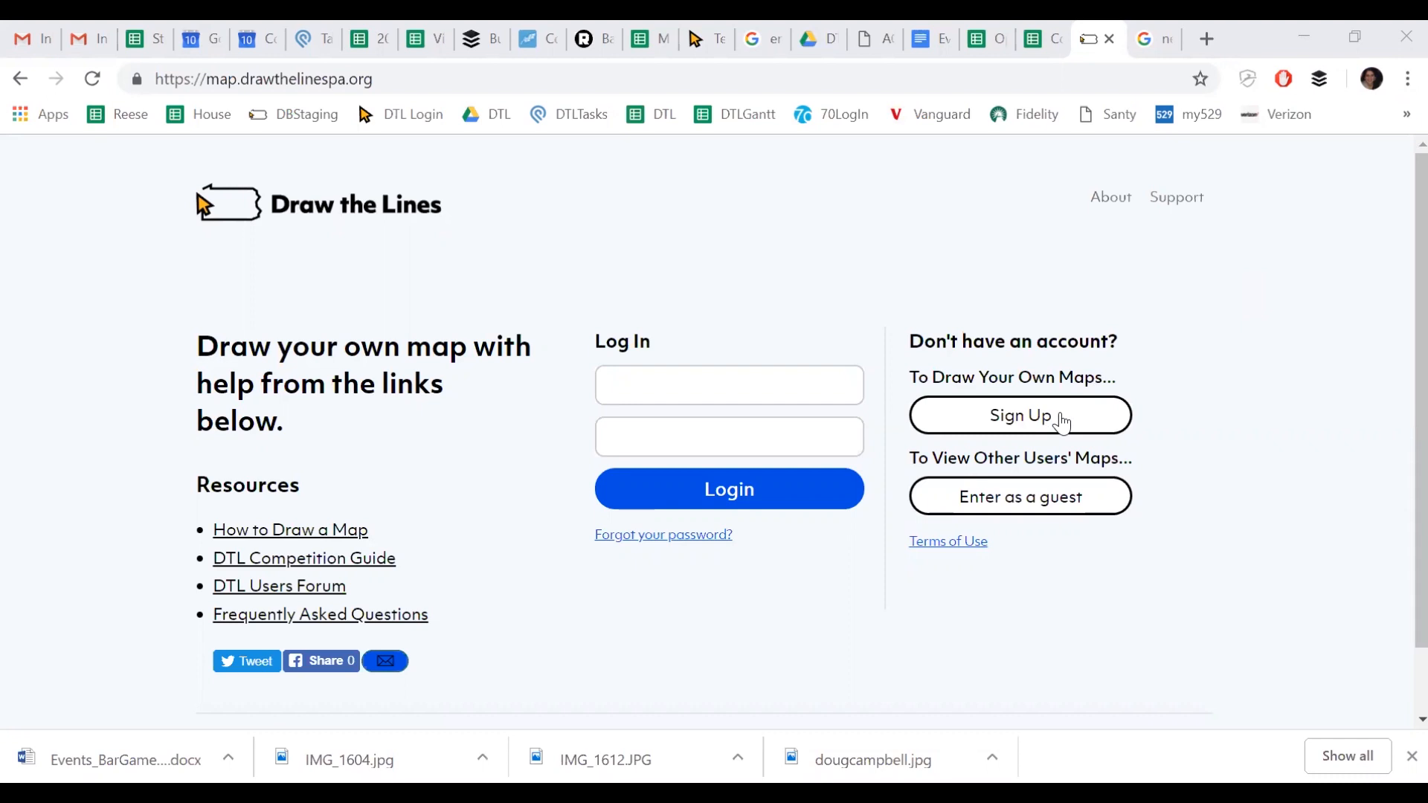
left_click(701, 393)
type("jville")
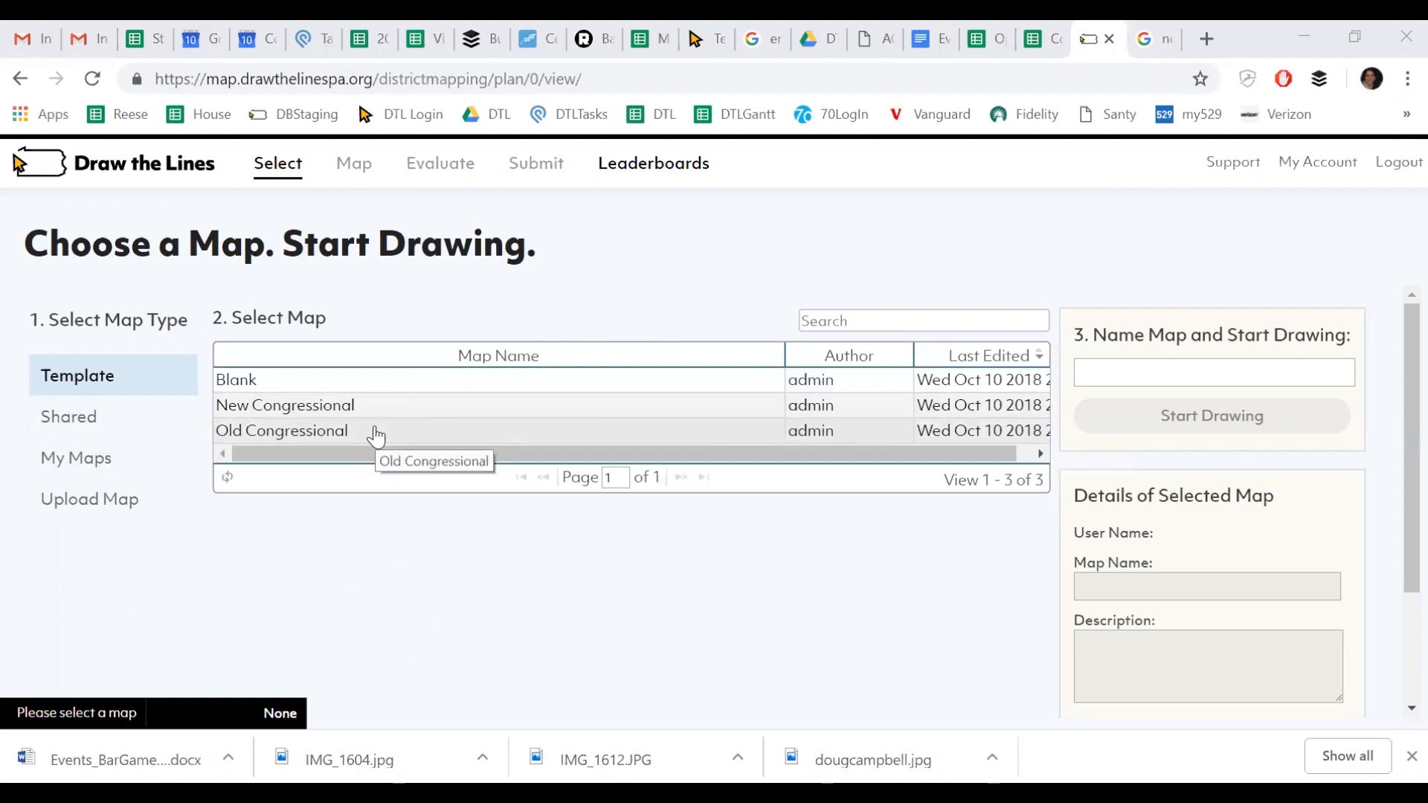
Step: Create a new map named "demo" from the Blank template and start drawing
left_click(394, 389)
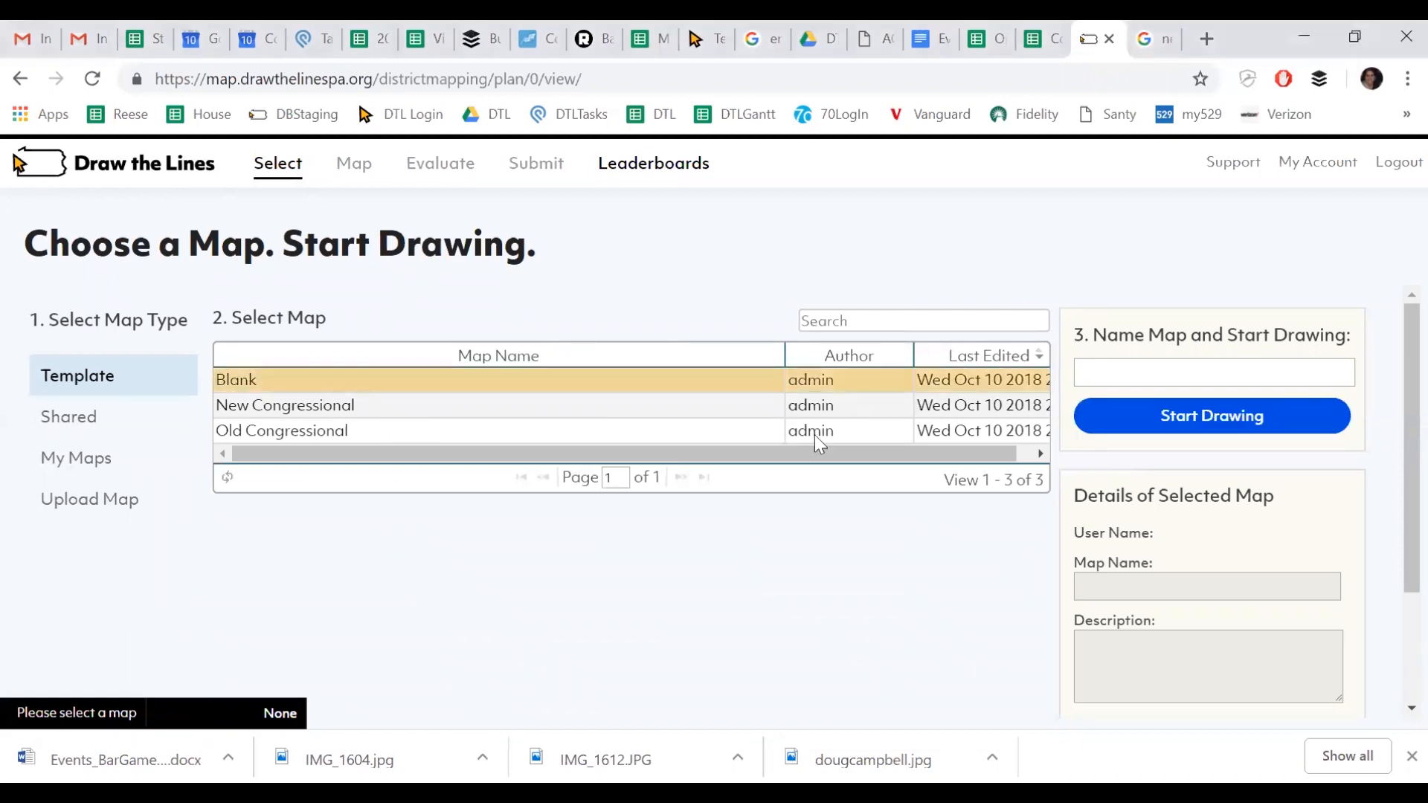
left_click(1116, 369)
type("demo")
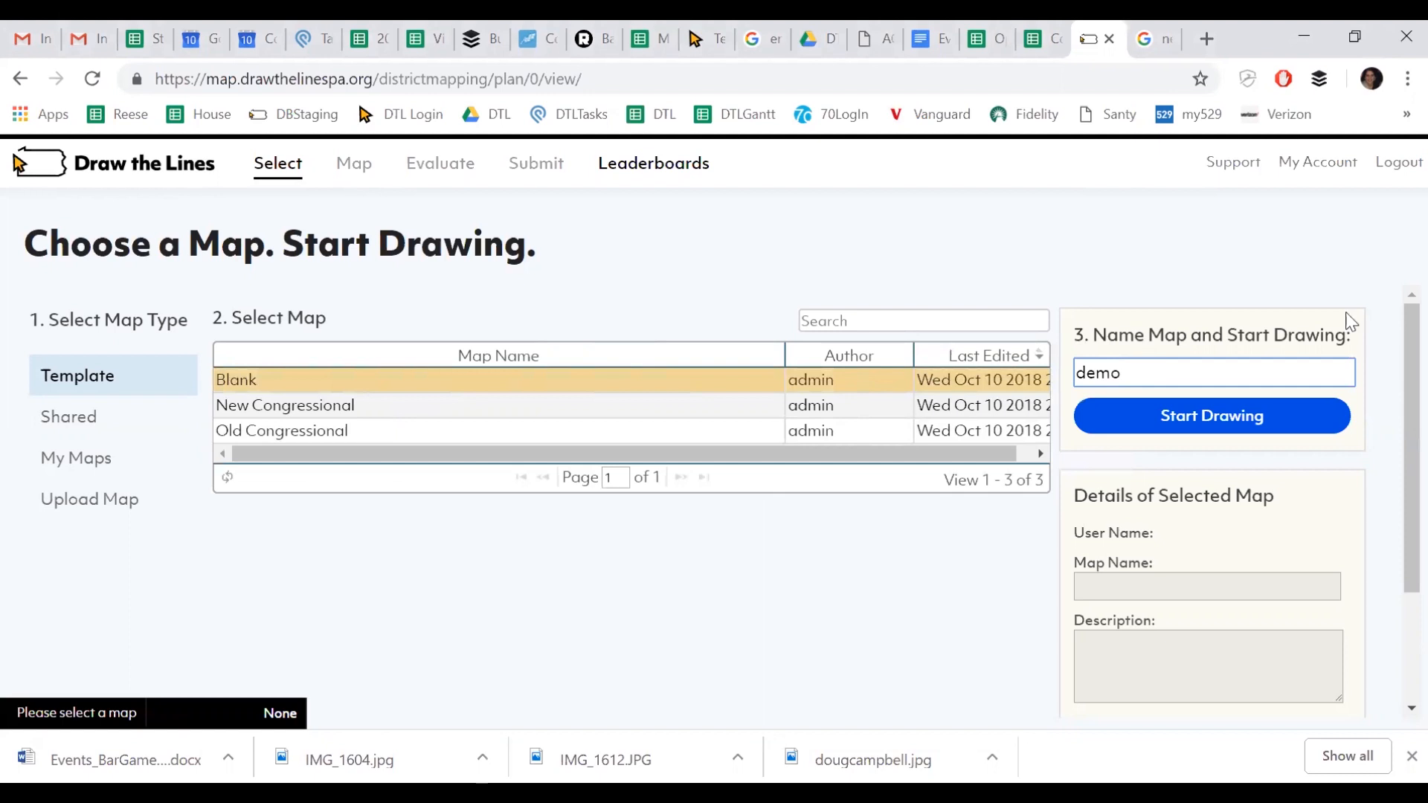
left_click(1123, 422)
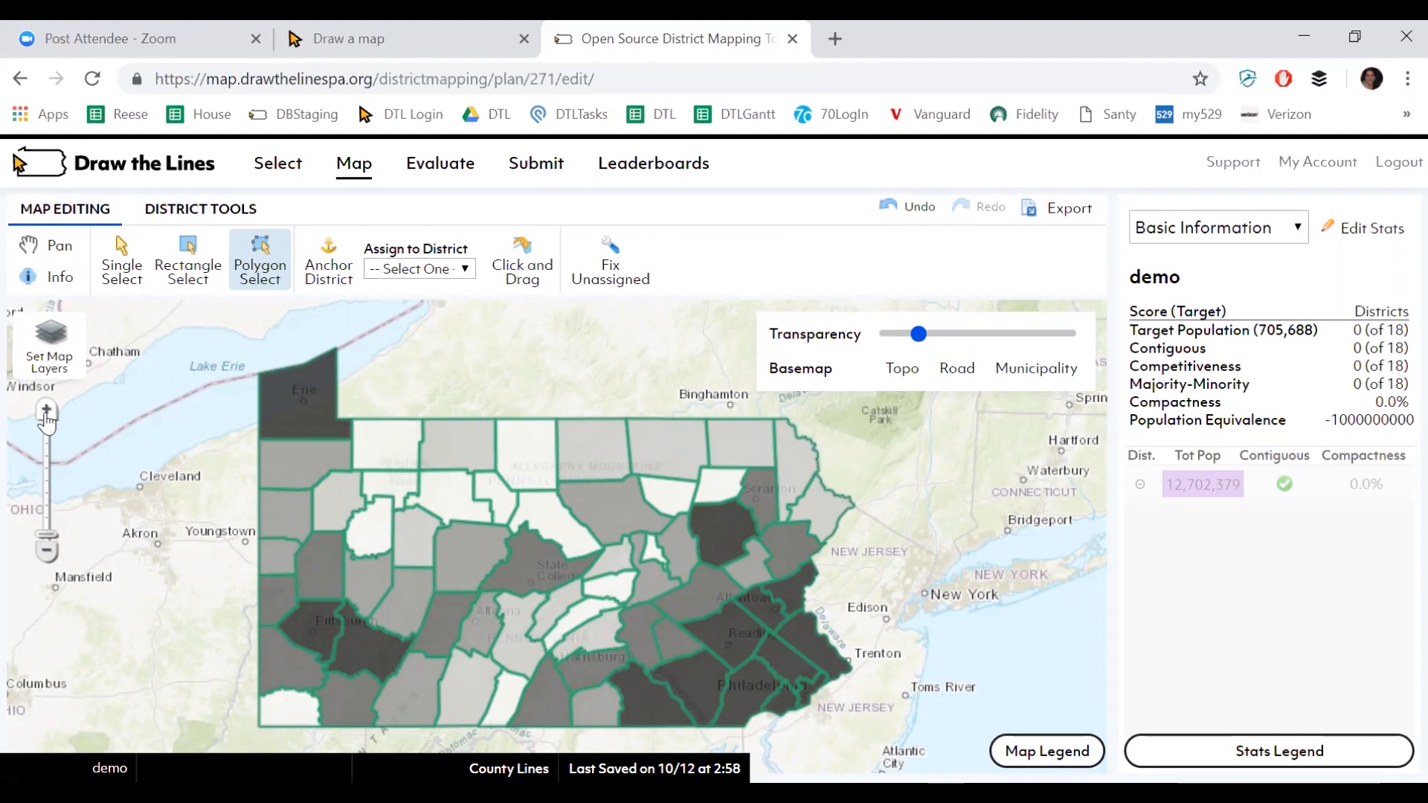
Step: Examine the map at closer detail, preview the Municipality basemap over the whole state, and return to the Topo basemap
left_click(46, 415)
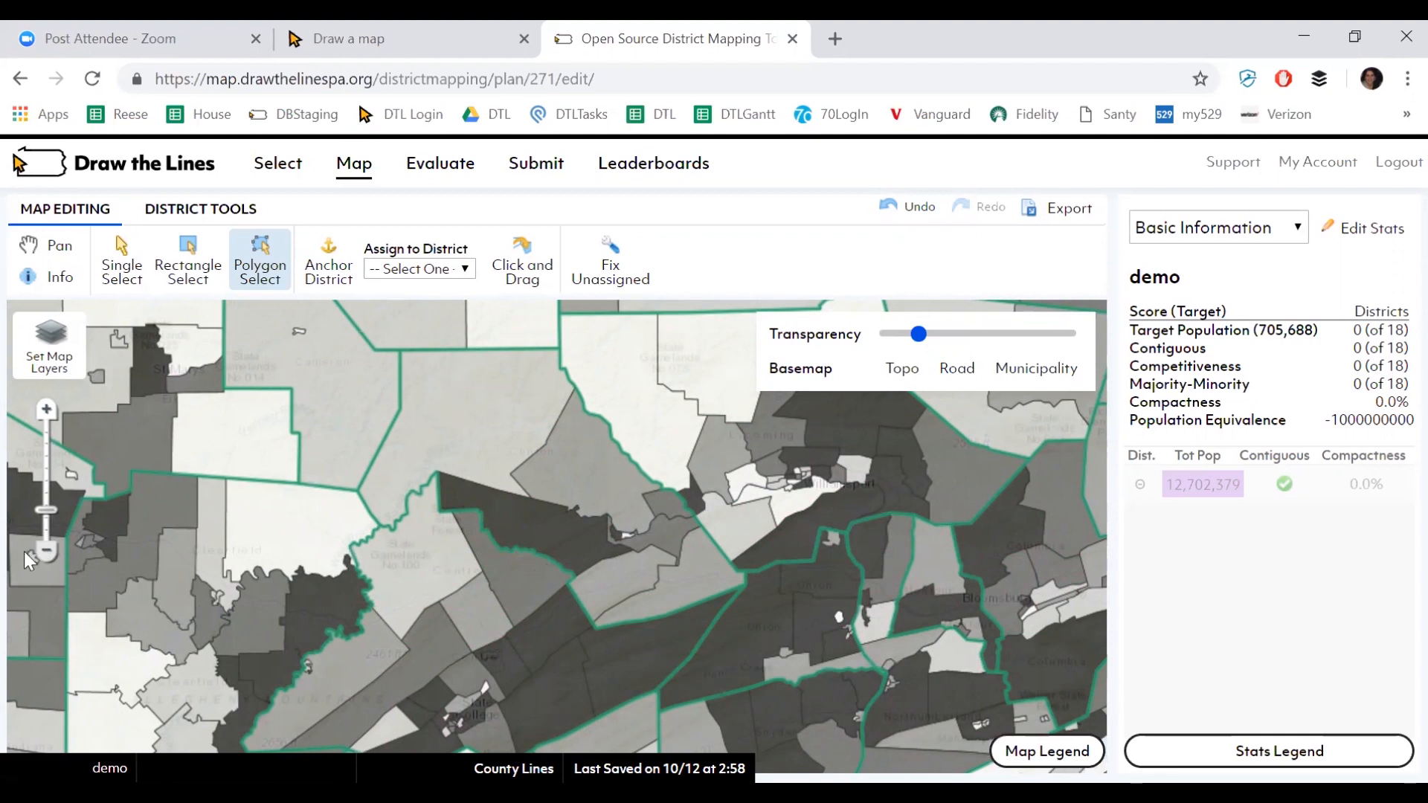
left_click(49, 554)
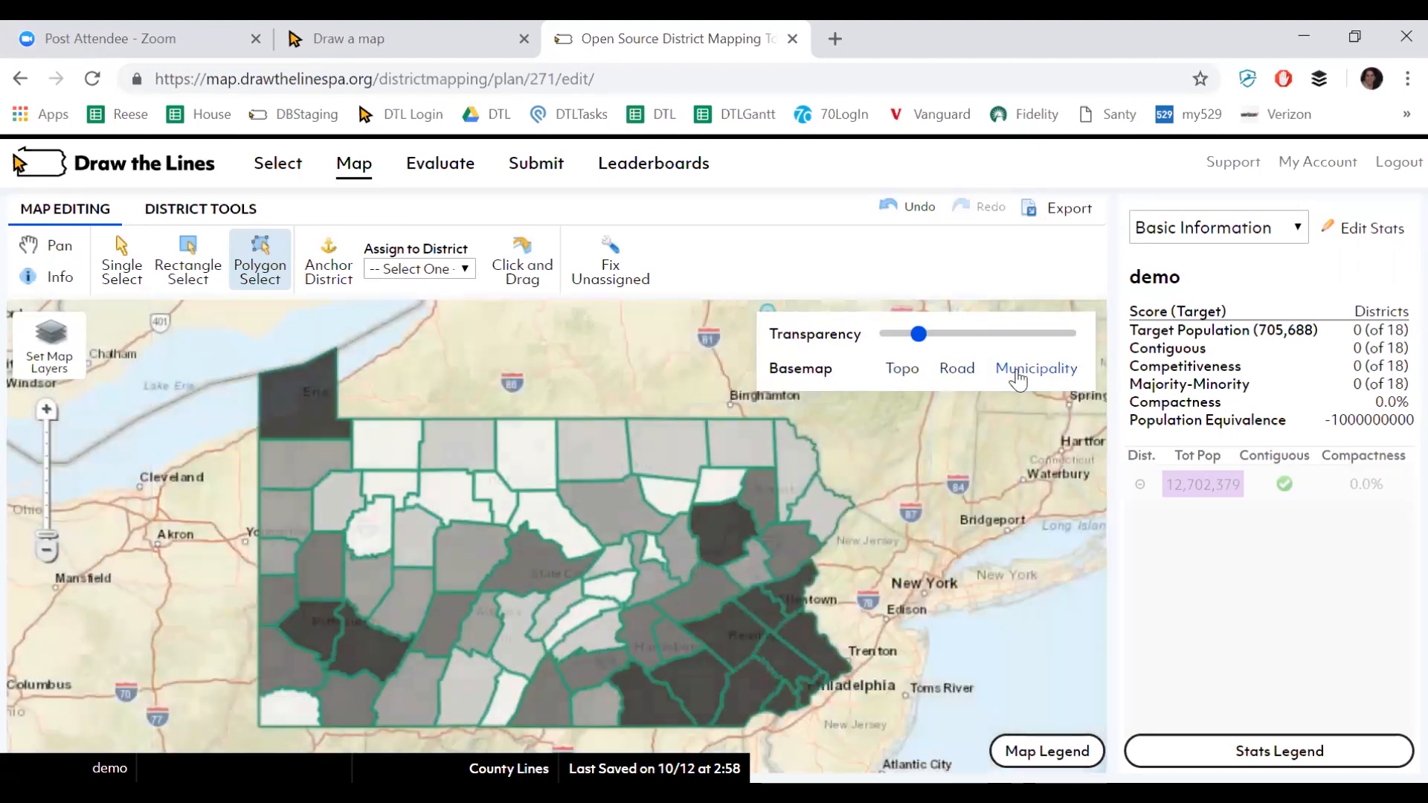
left_click(1005, 369)
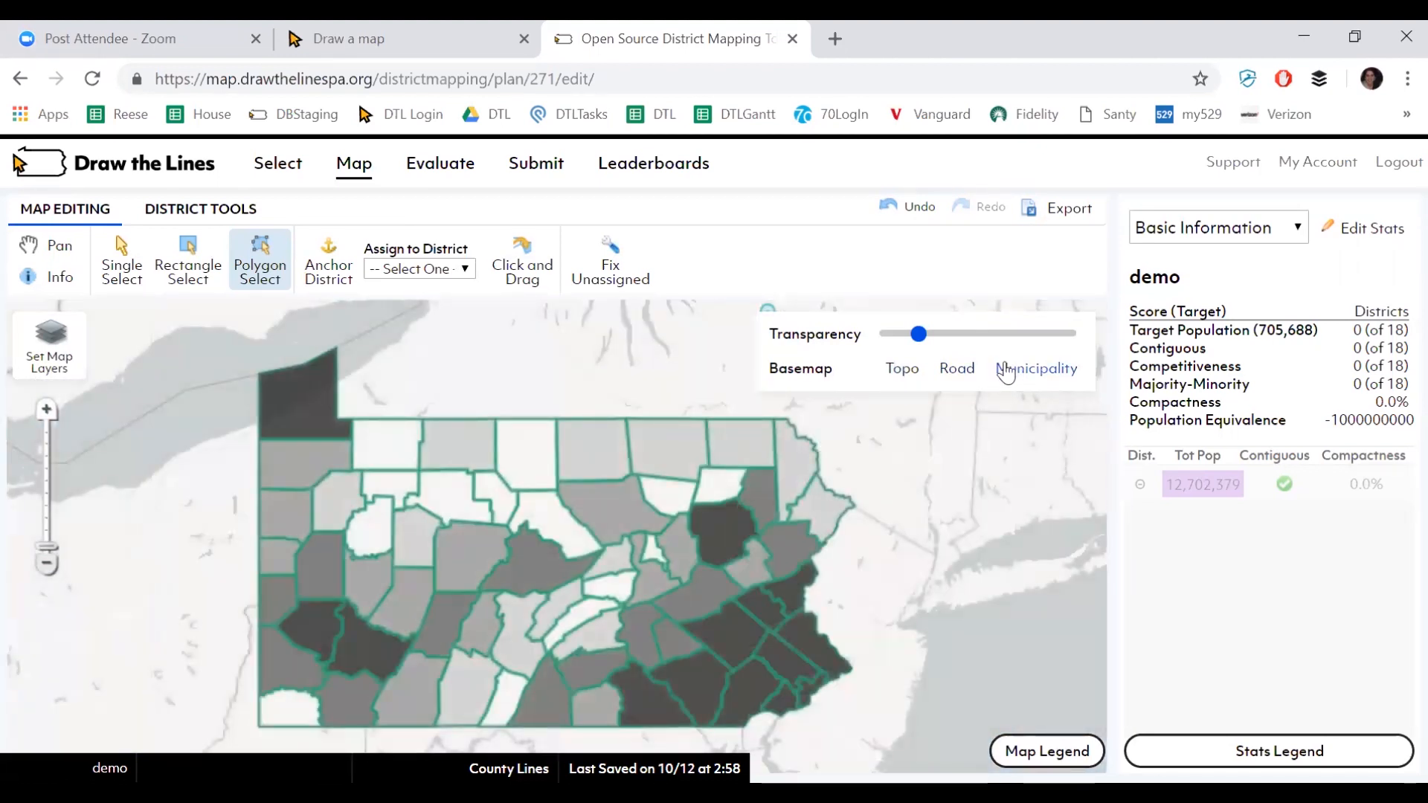
left_click(901, 369)
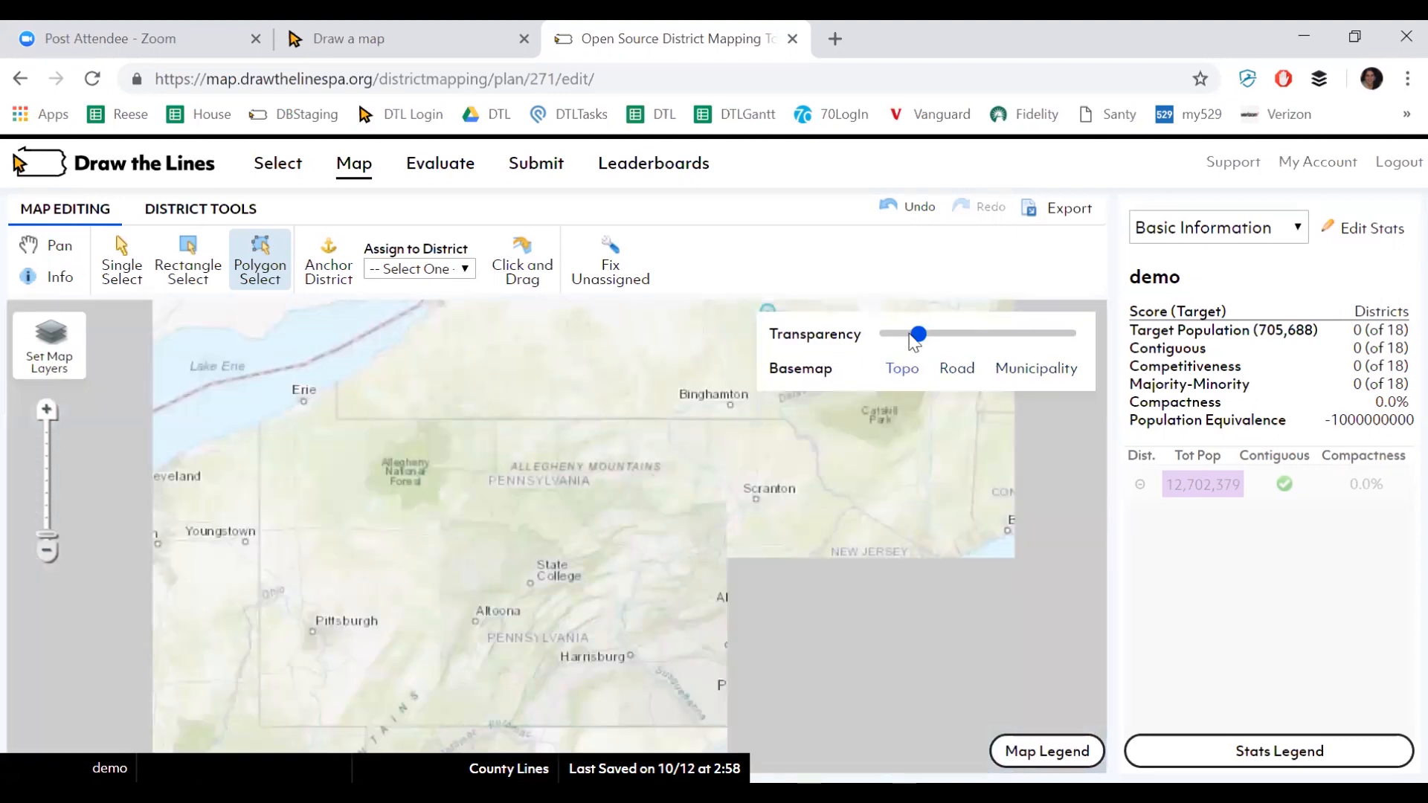
Step: Test the minimum and maximum layer transparency, and examine the Road basemap and the Municipality basemap's names at close range
left_click_drag(917, 334, 873, 333)
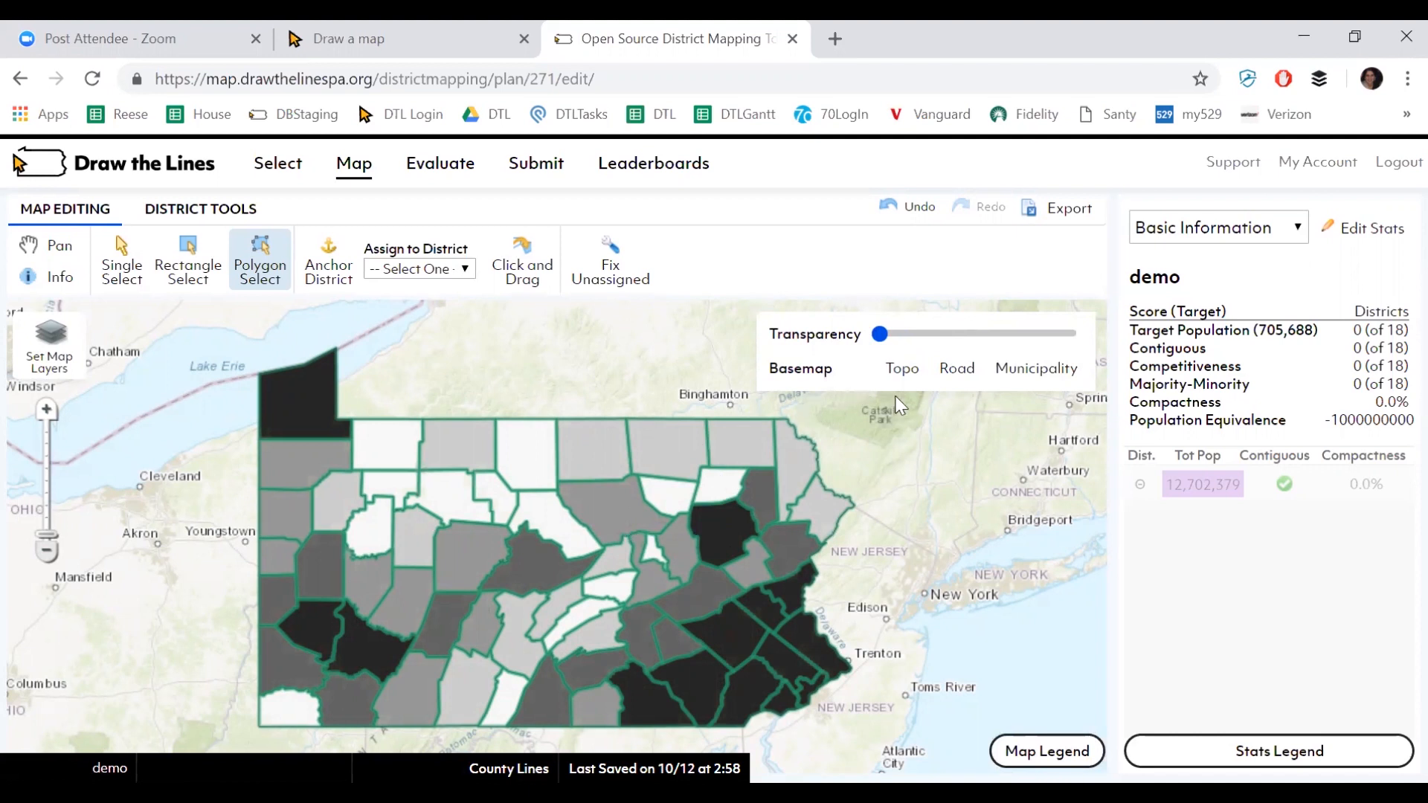
left_click_drag(882, 333, 1078, 339)
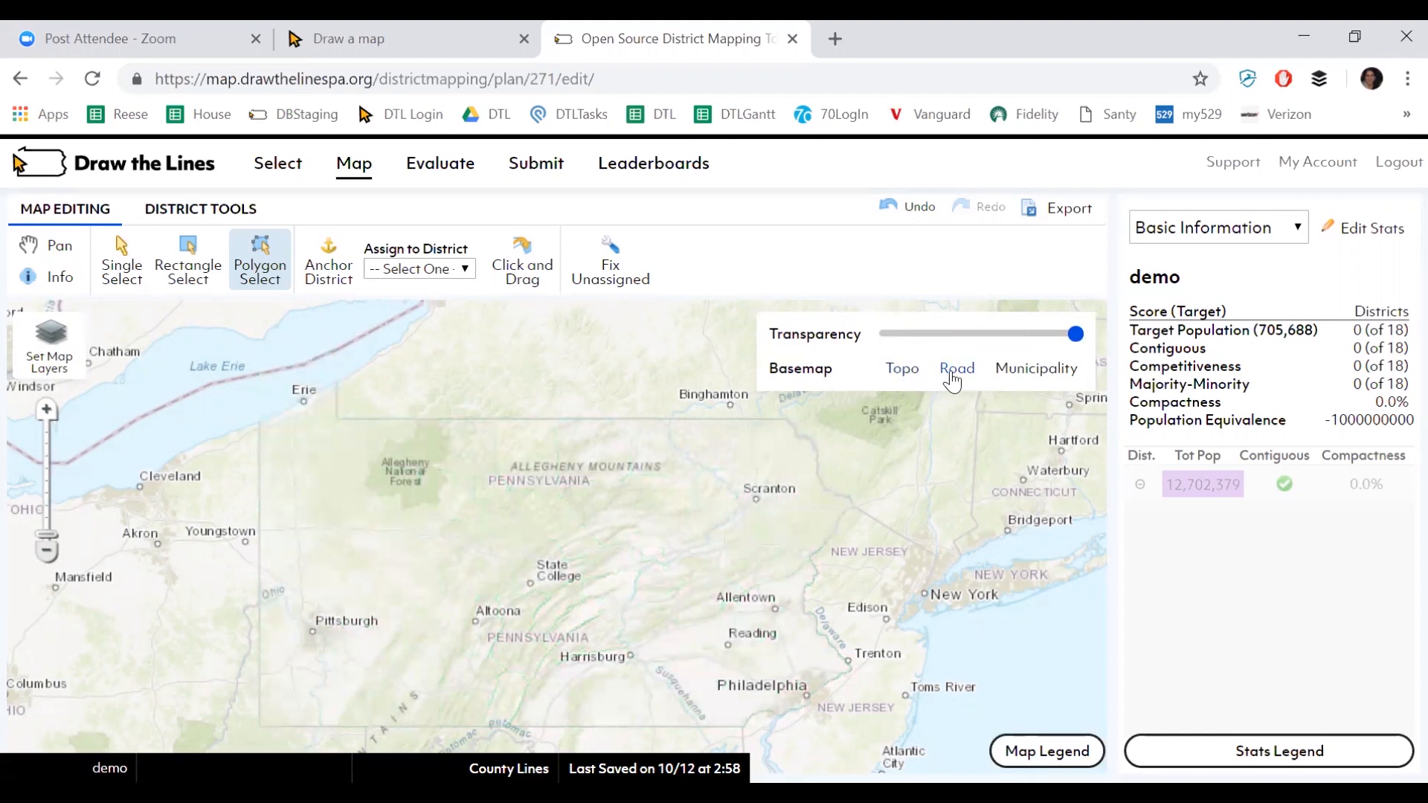
left_click(959, 372)
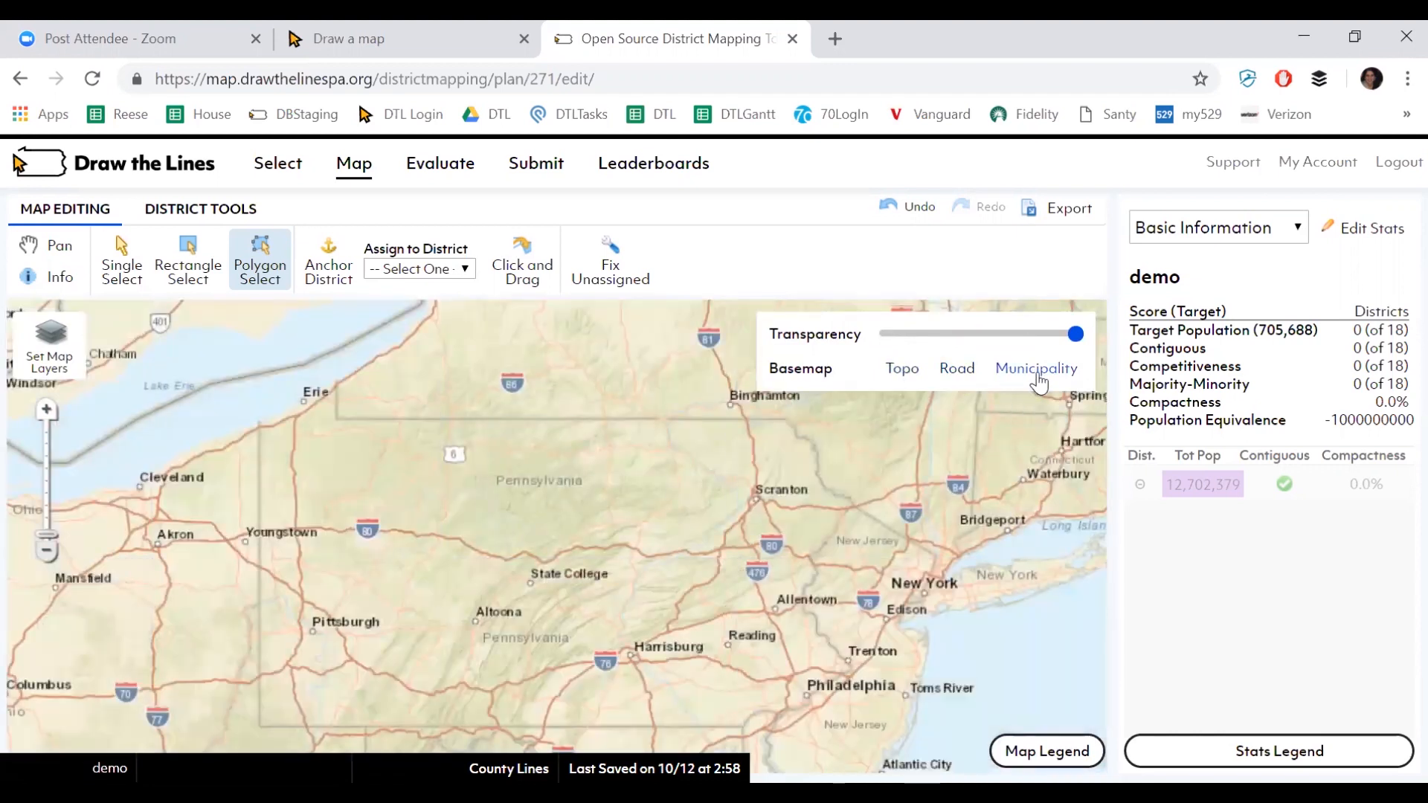
left_click(1035, 369)
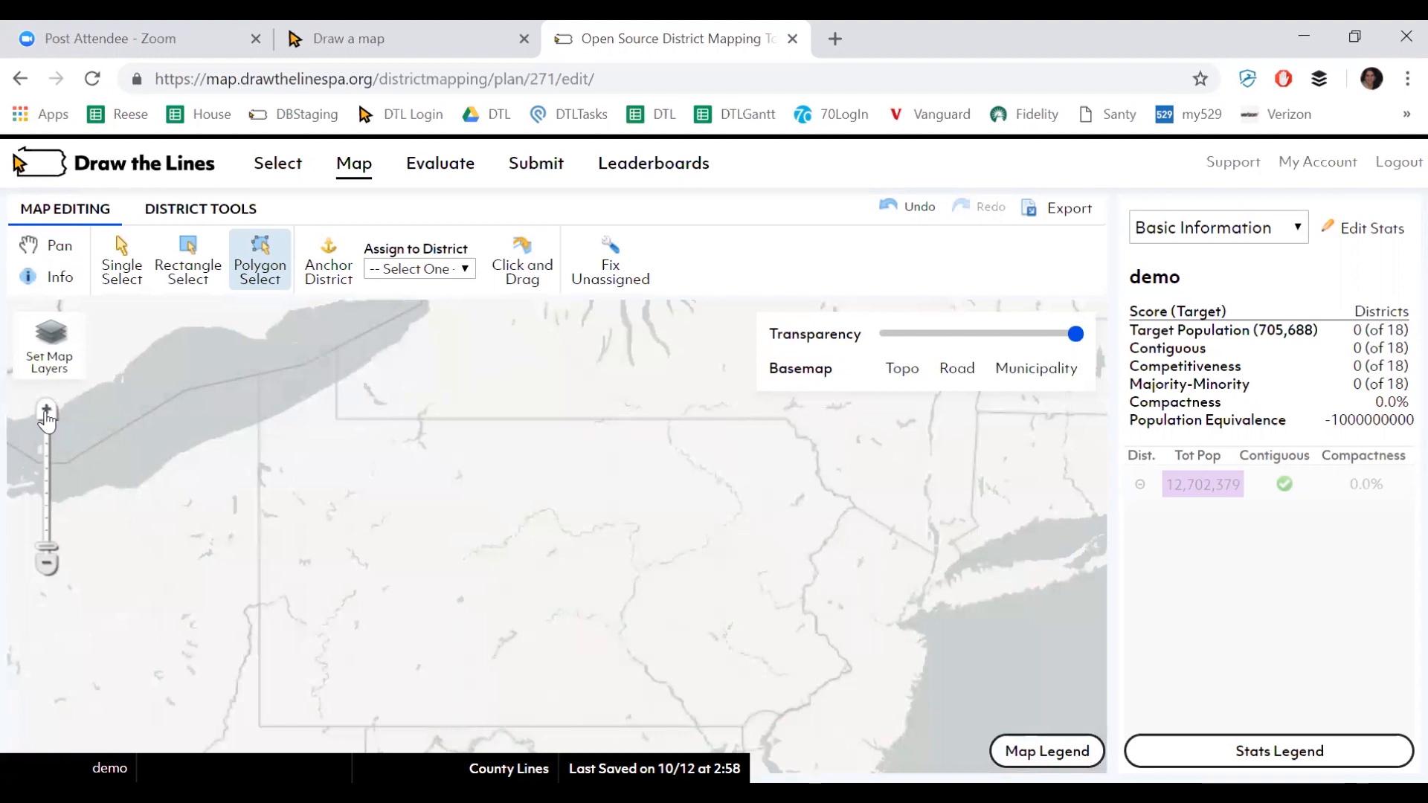
left_click(46, 411)
left_click(46, 411)
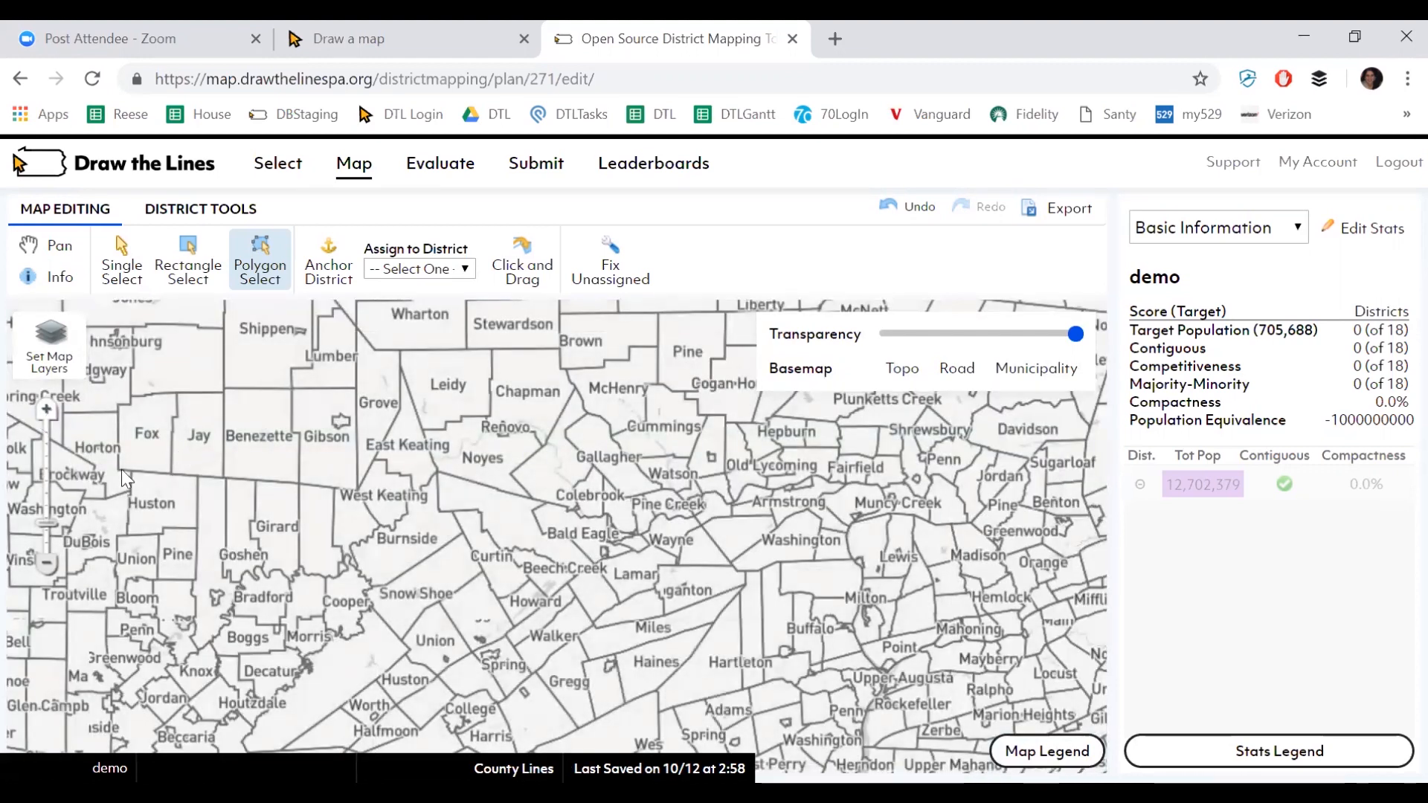
left_click(46, 563)
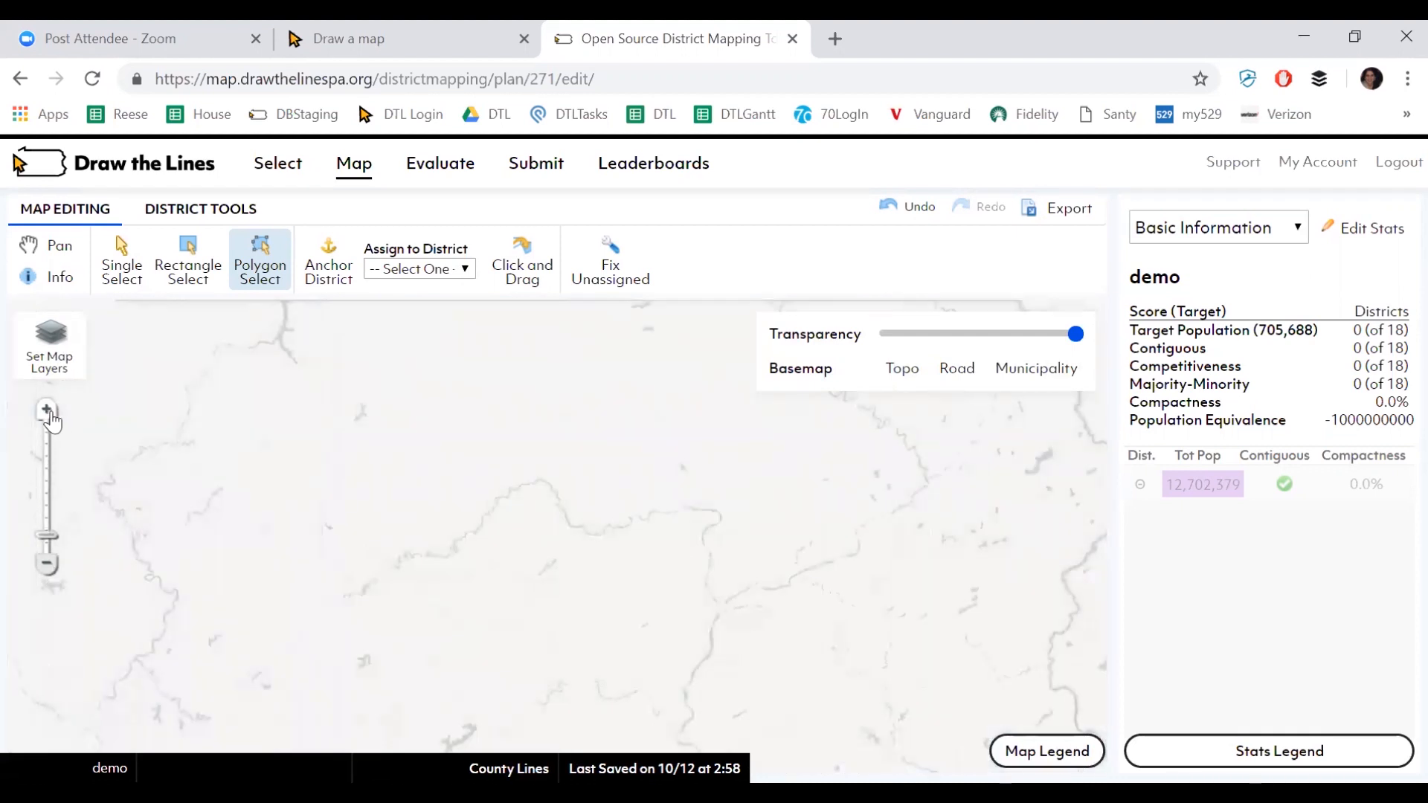
left_click(46, 410)
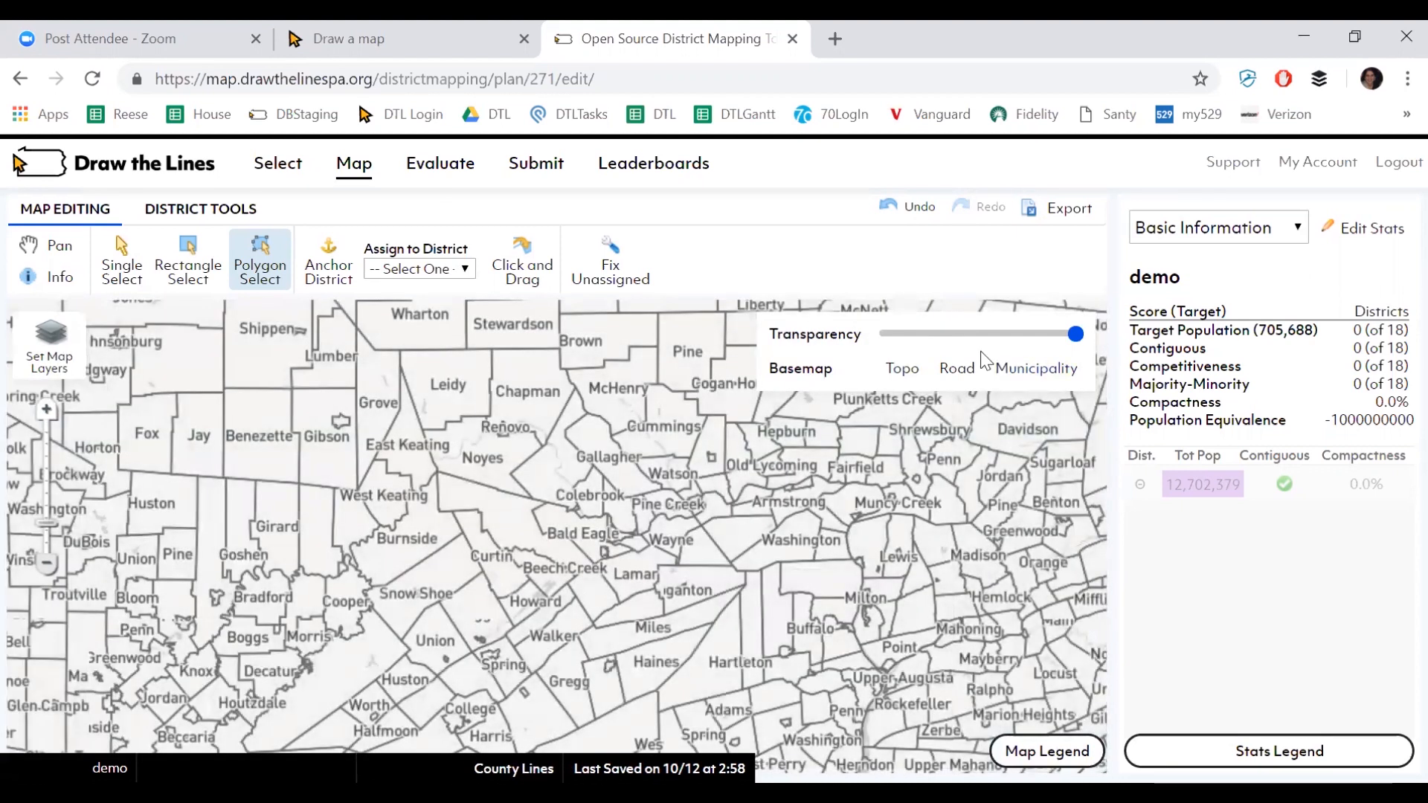
Step: Set the layer transparency to slightly below the middle of its range and switch the basemap back to Topo
left_click_drag(1077, 334, 955, 335)
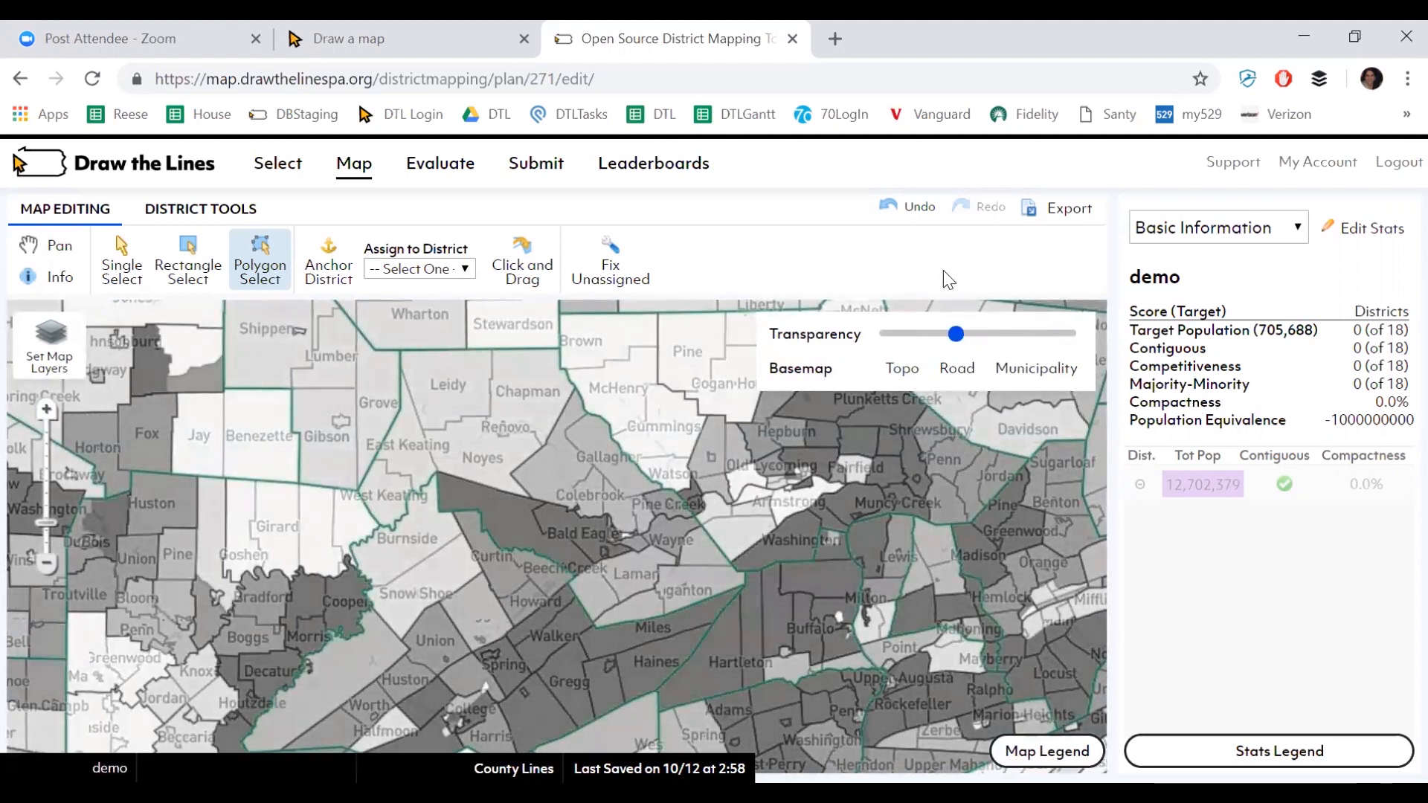
left_click(901, 369)
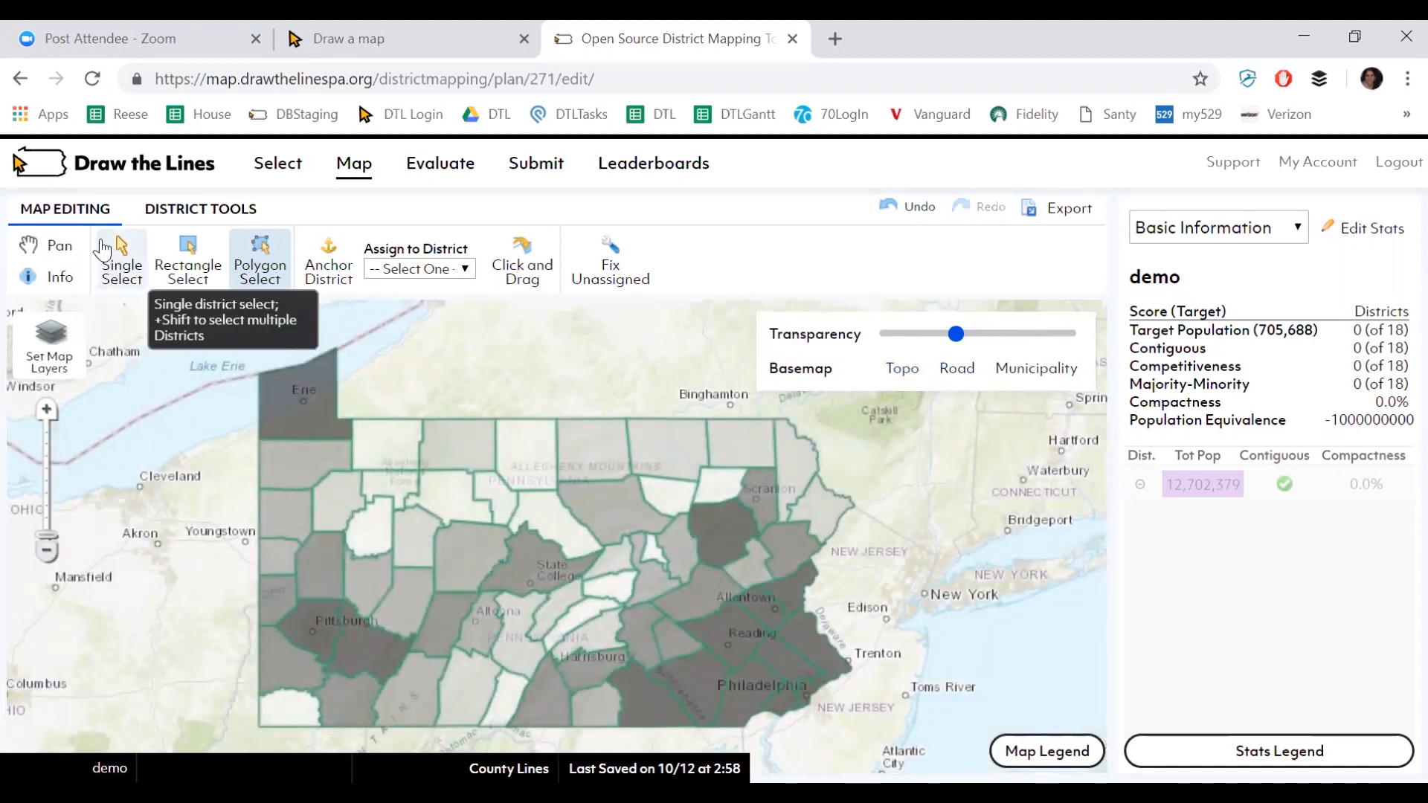
Step: Use the Pan tool to move around the map and examine the northwestern counties at closer range before returning to the statewide view
left_click(59, 250)
left_click_drag(480, 464, 390, 428)
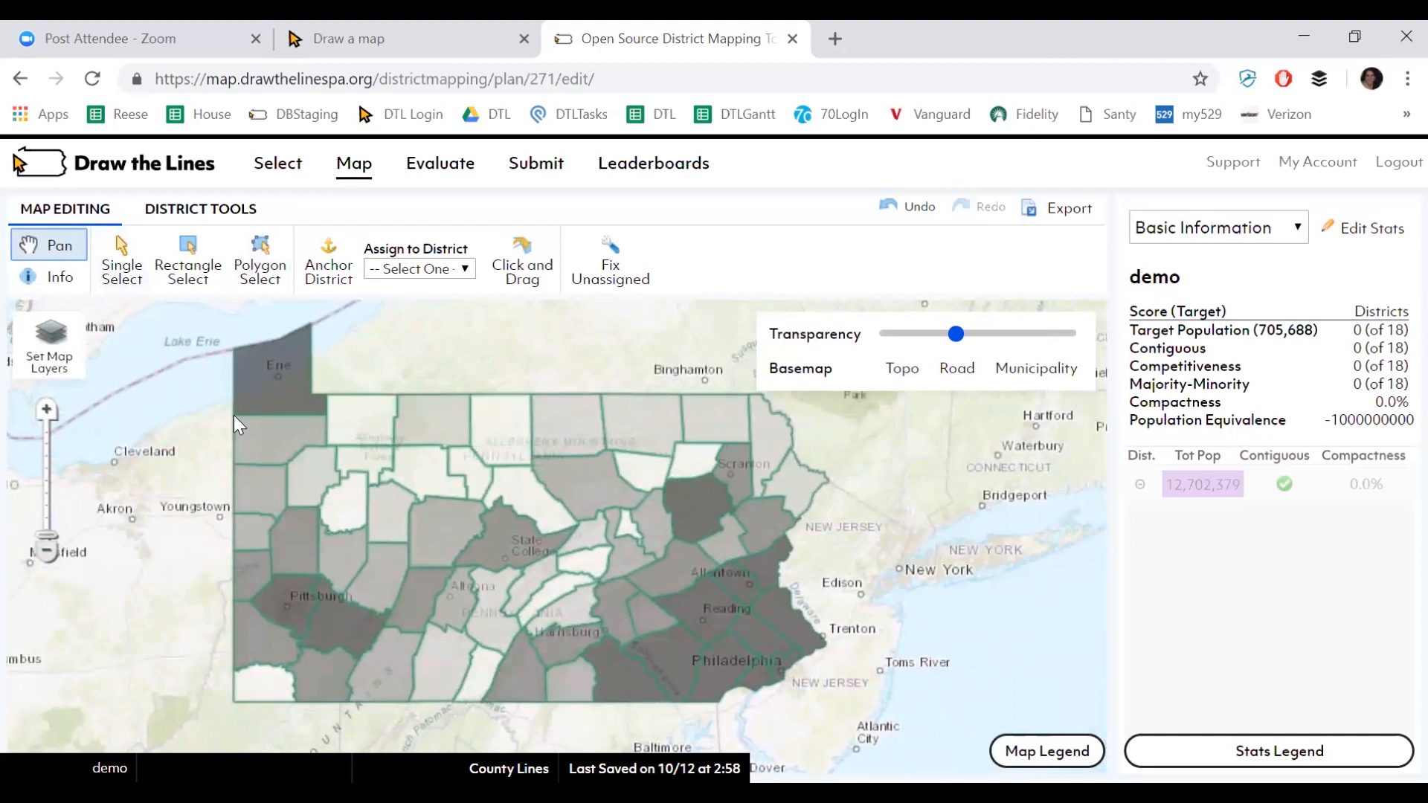
left_click(46, 409)
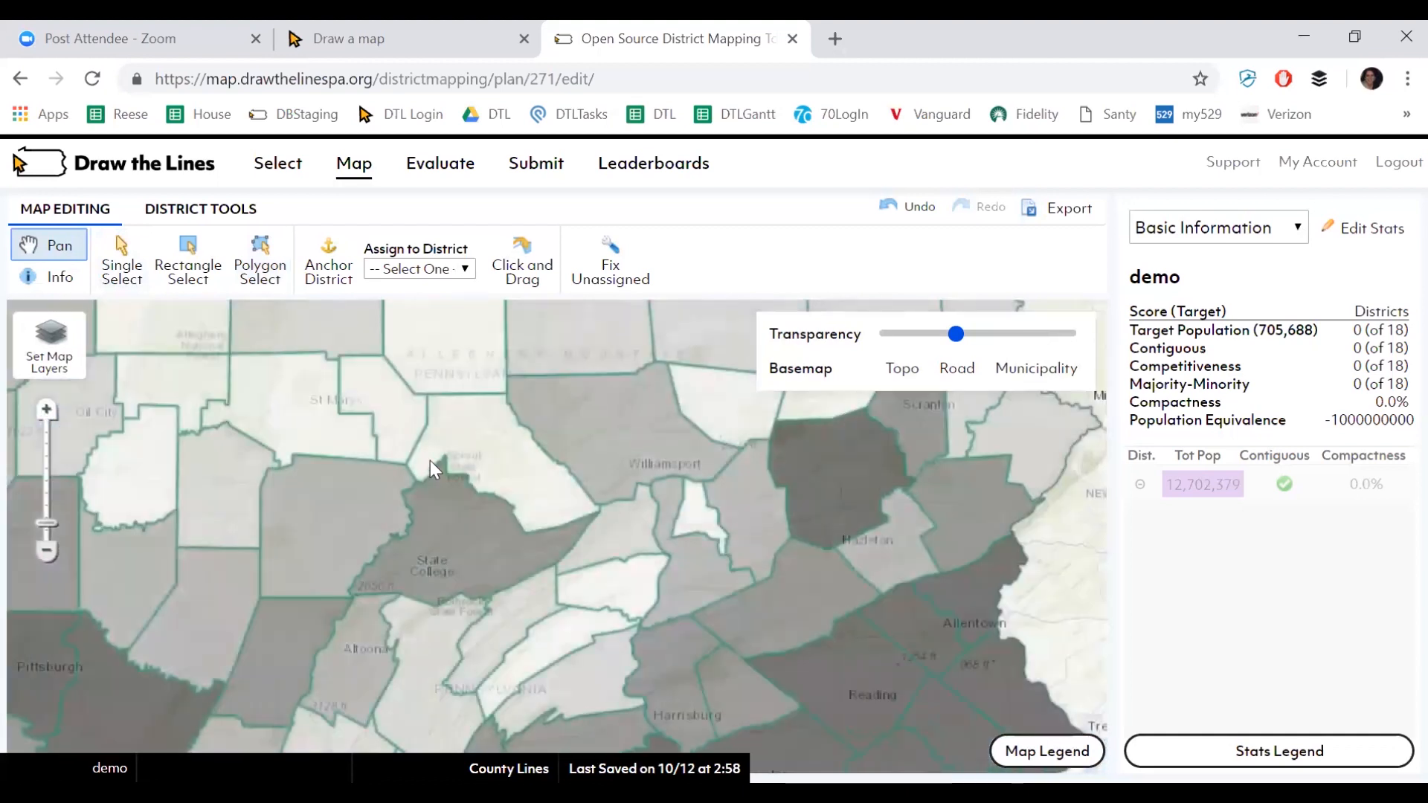
left_click_drag(552, 501, 759, 573)
left_click_drag(485, 502, 538, 545)
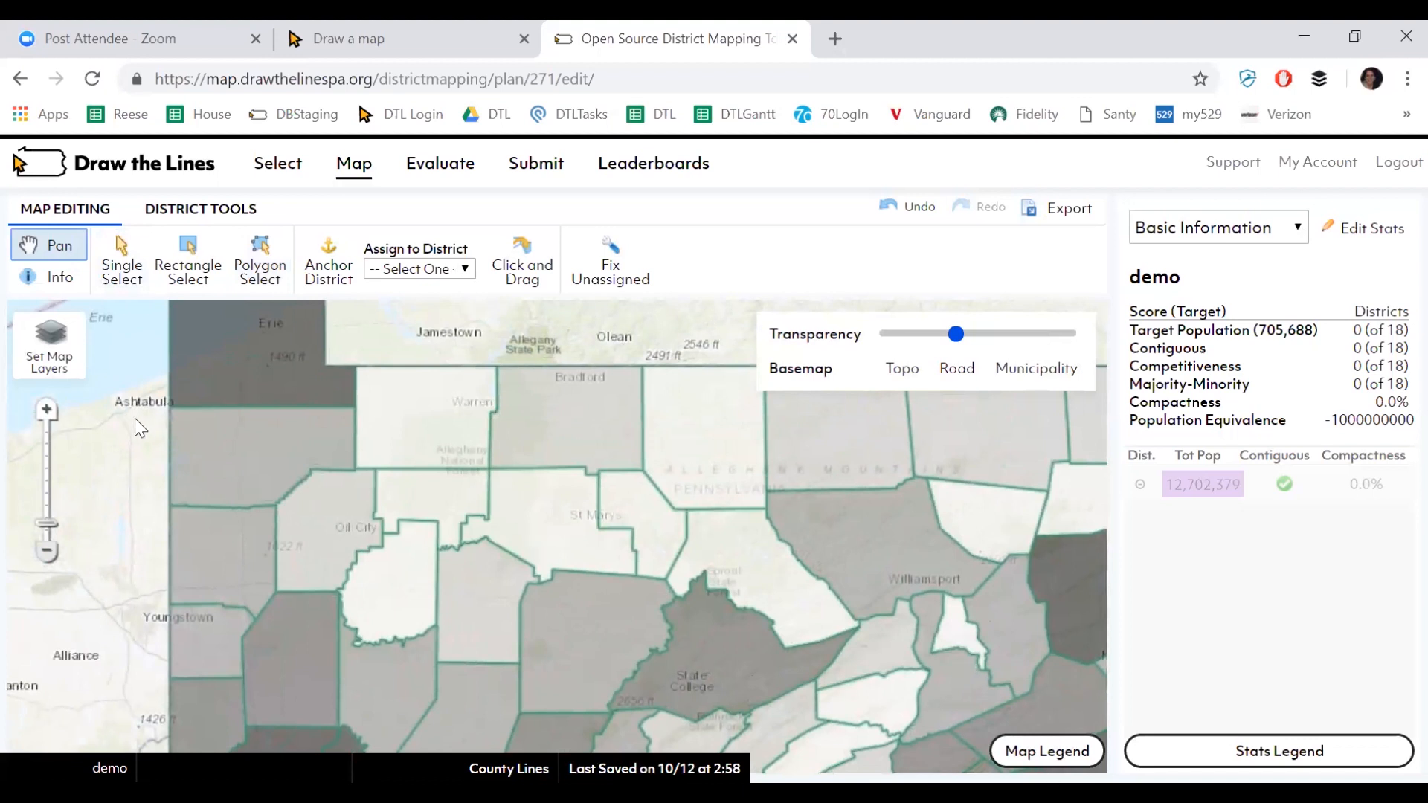
left_click(46, 551)
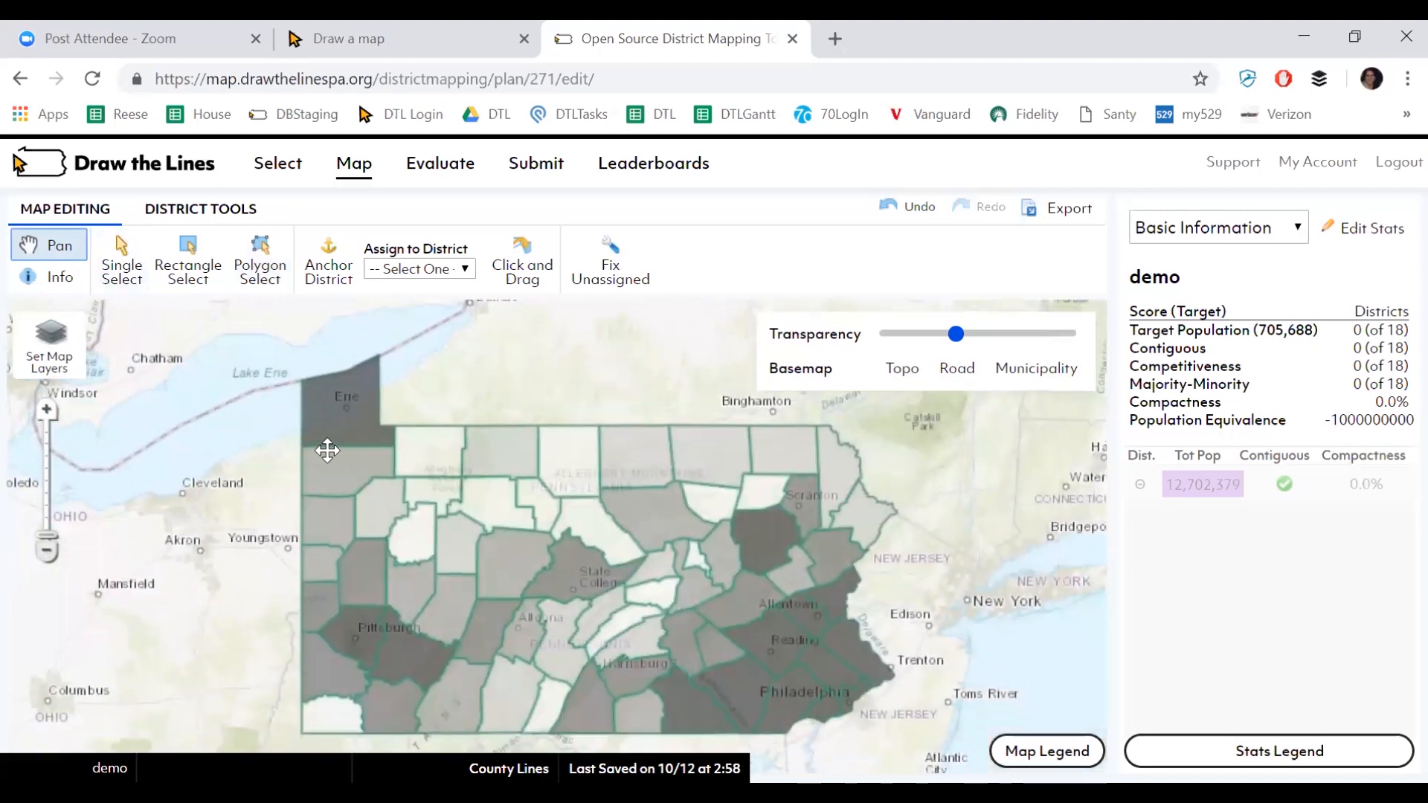
Step: Use the Info tool to inspect the population and voter registration details of Erie County and a tract in Elk County
left_click(54, 290)
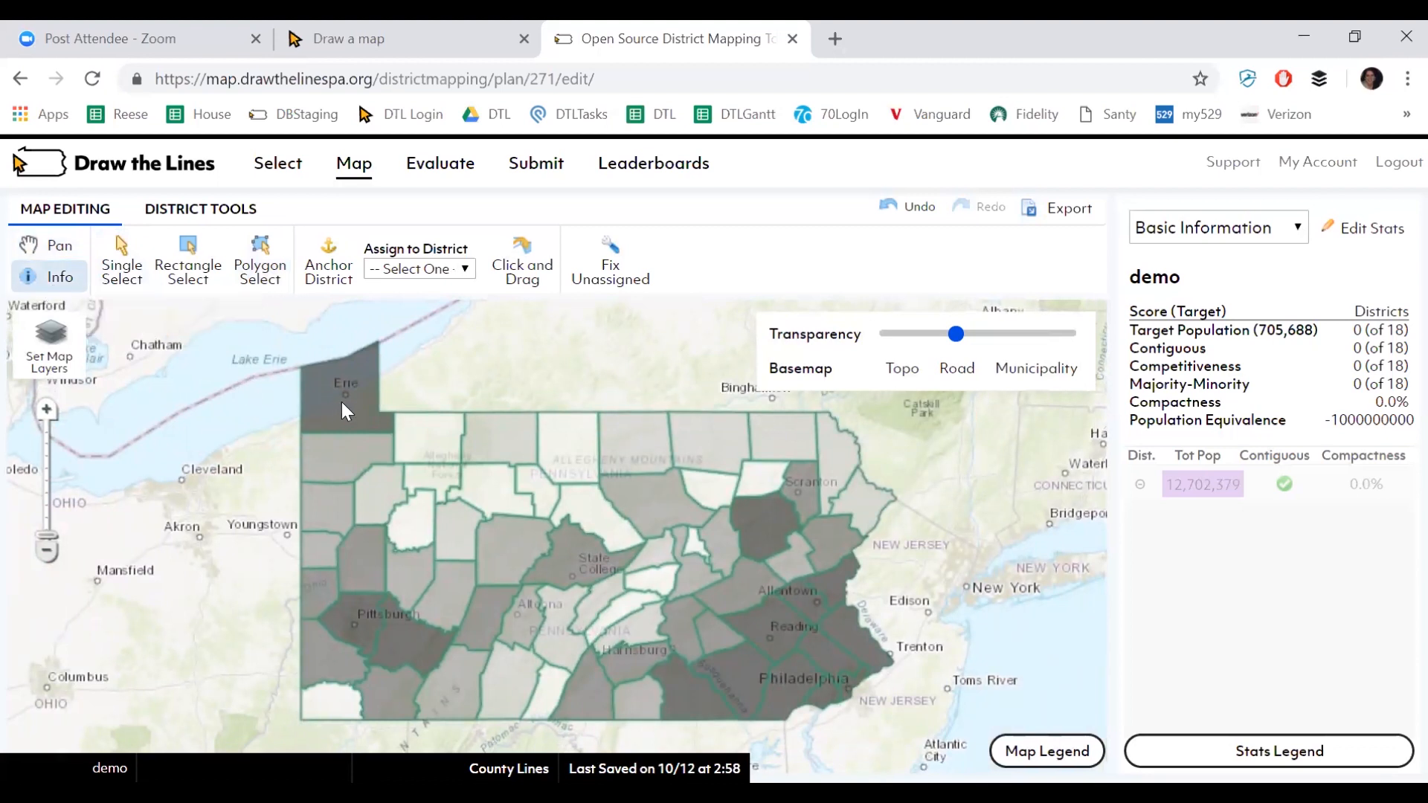
left_click(344, 405)
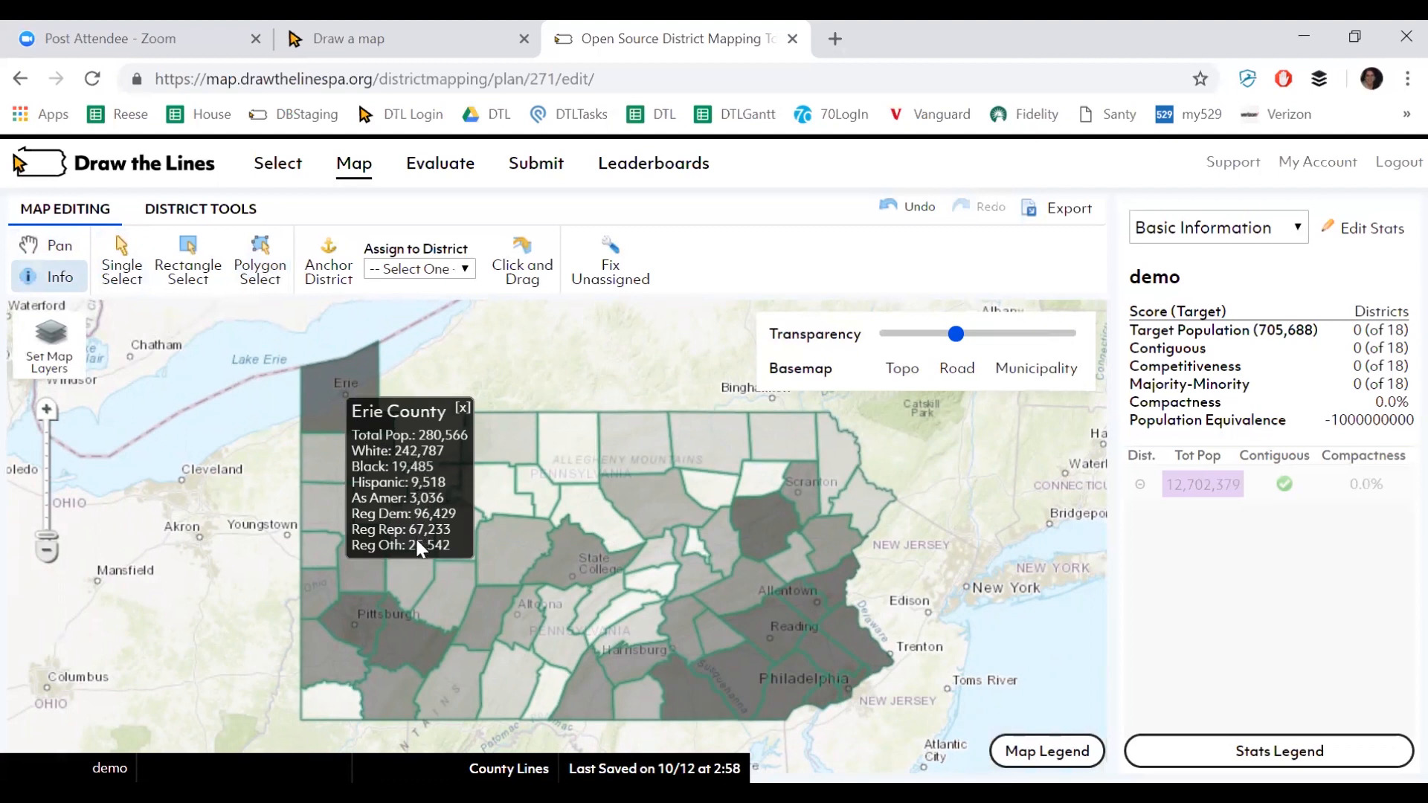
left_click(45, 413)
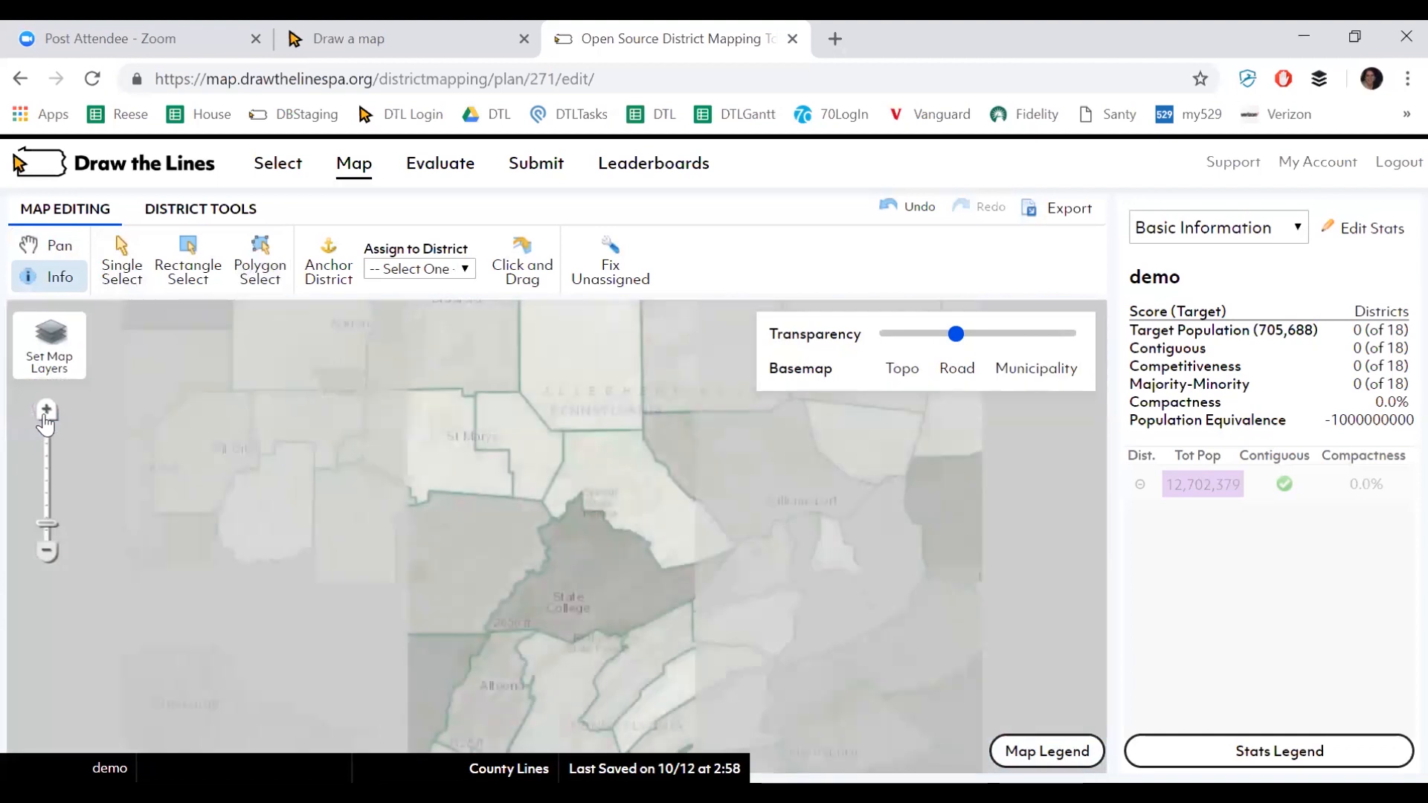
left_click(45, 411)
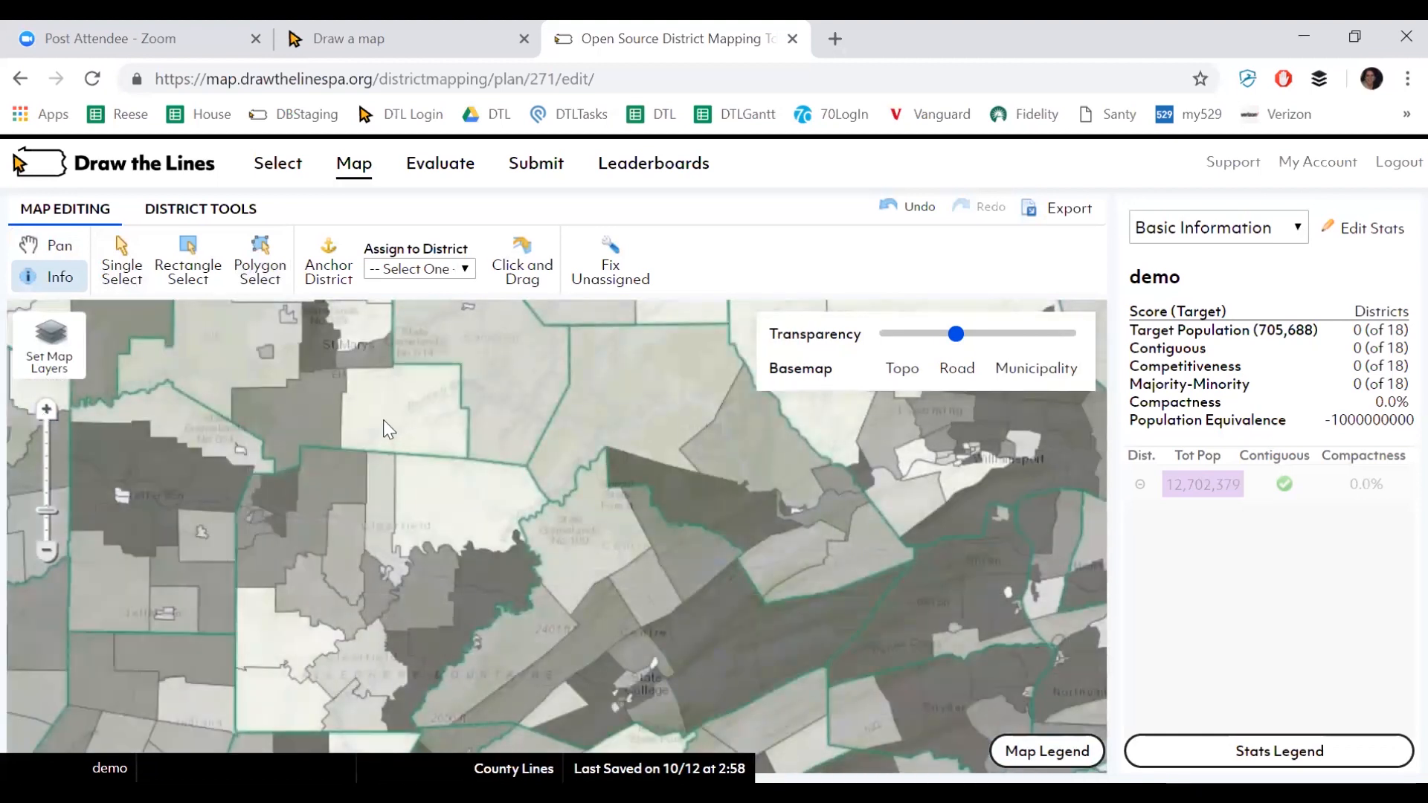
left_click(400, 423)
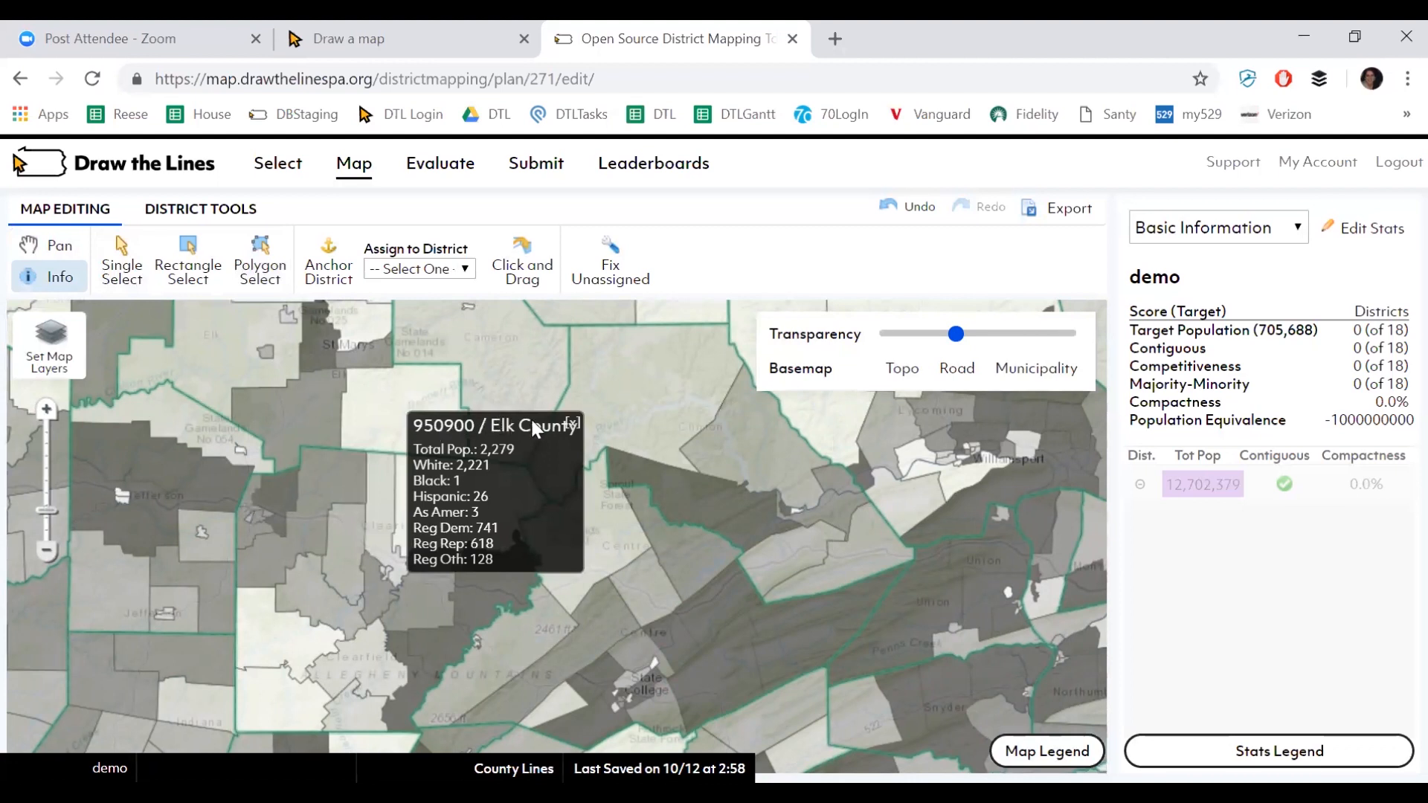
left_click(571, 424)
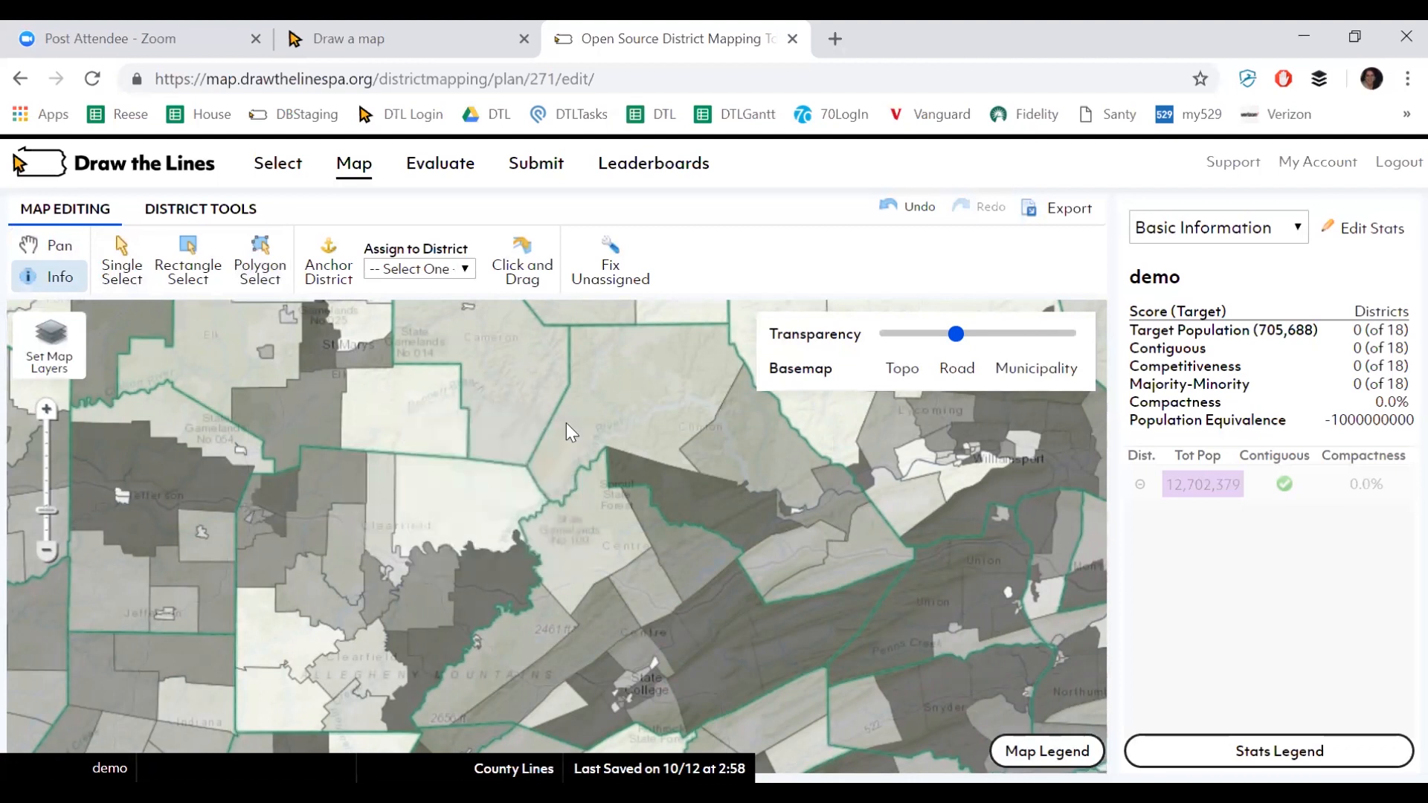
left_click(49, 550)
left_click(49, 550)
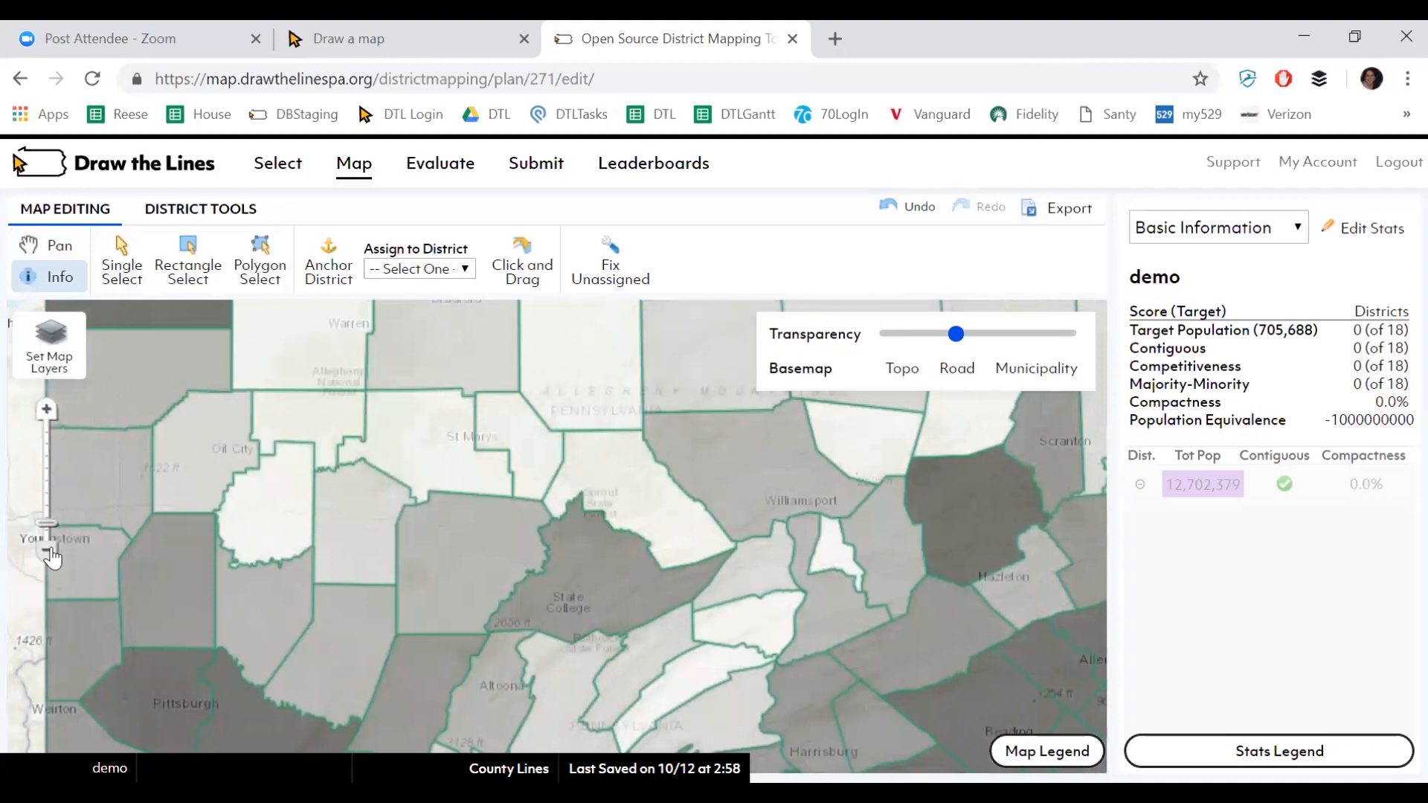
Step: Return to the statewide view, select Erie and its two adjoining counties with Polygon Select, and assign them to District 1
left_click(49, 550)
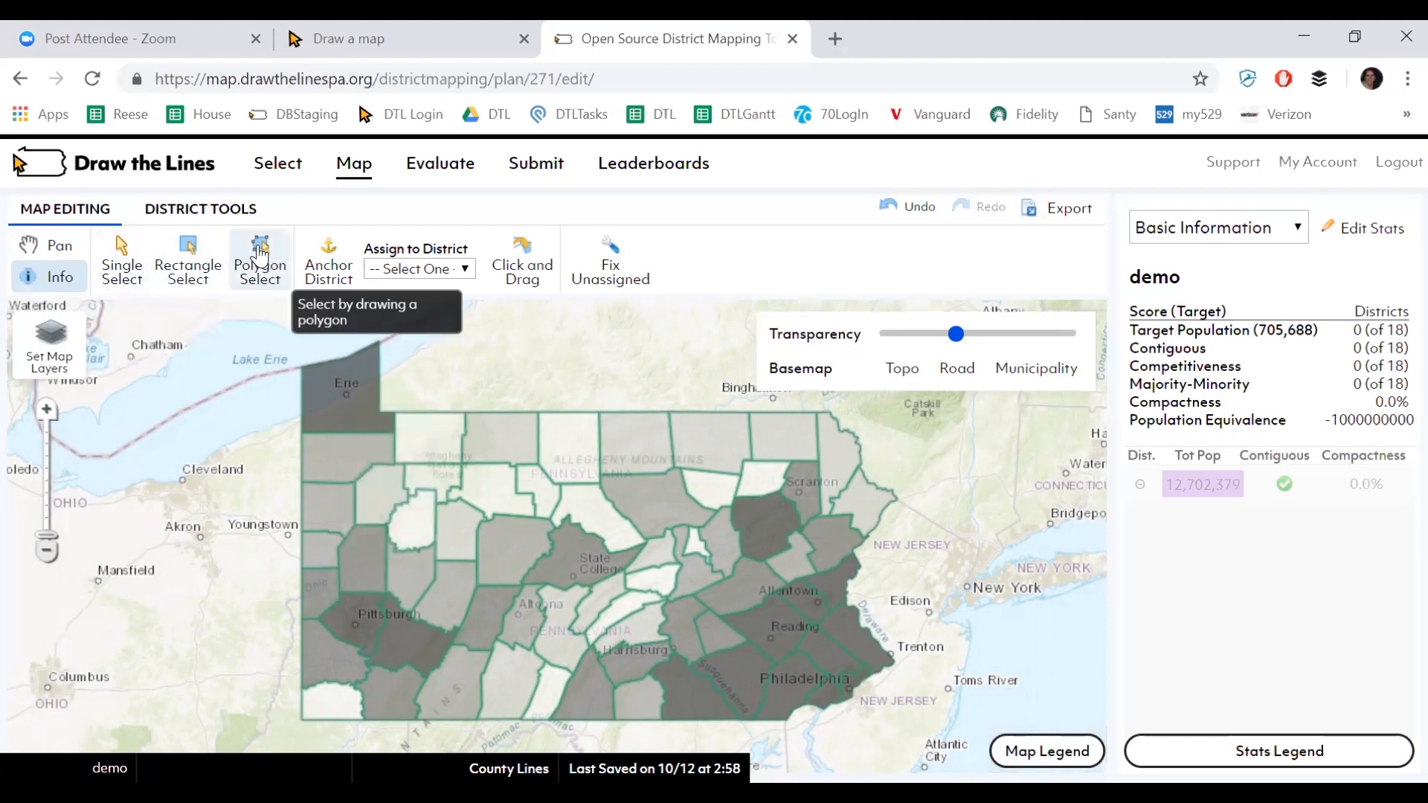
left_click(259, 255)
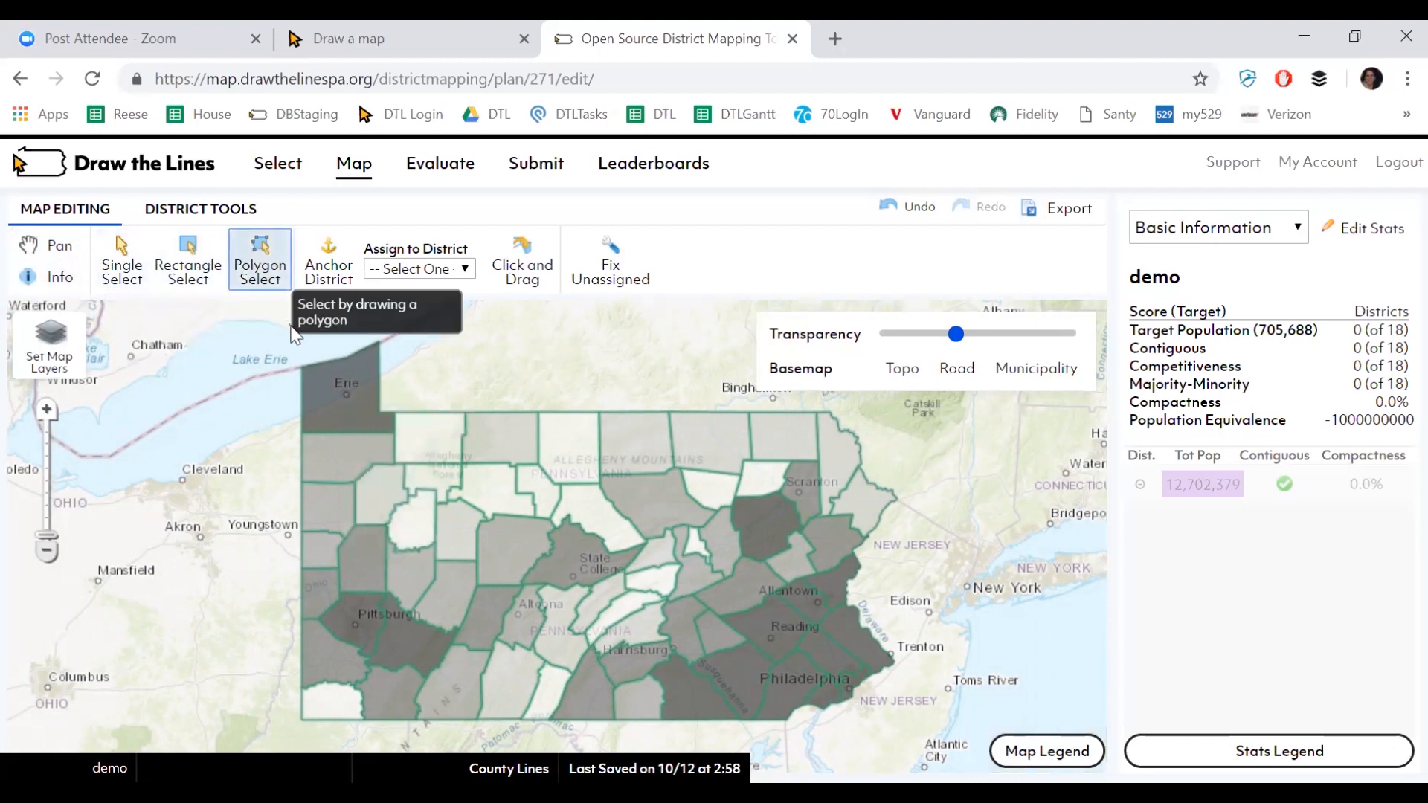
left_click(405, 426)
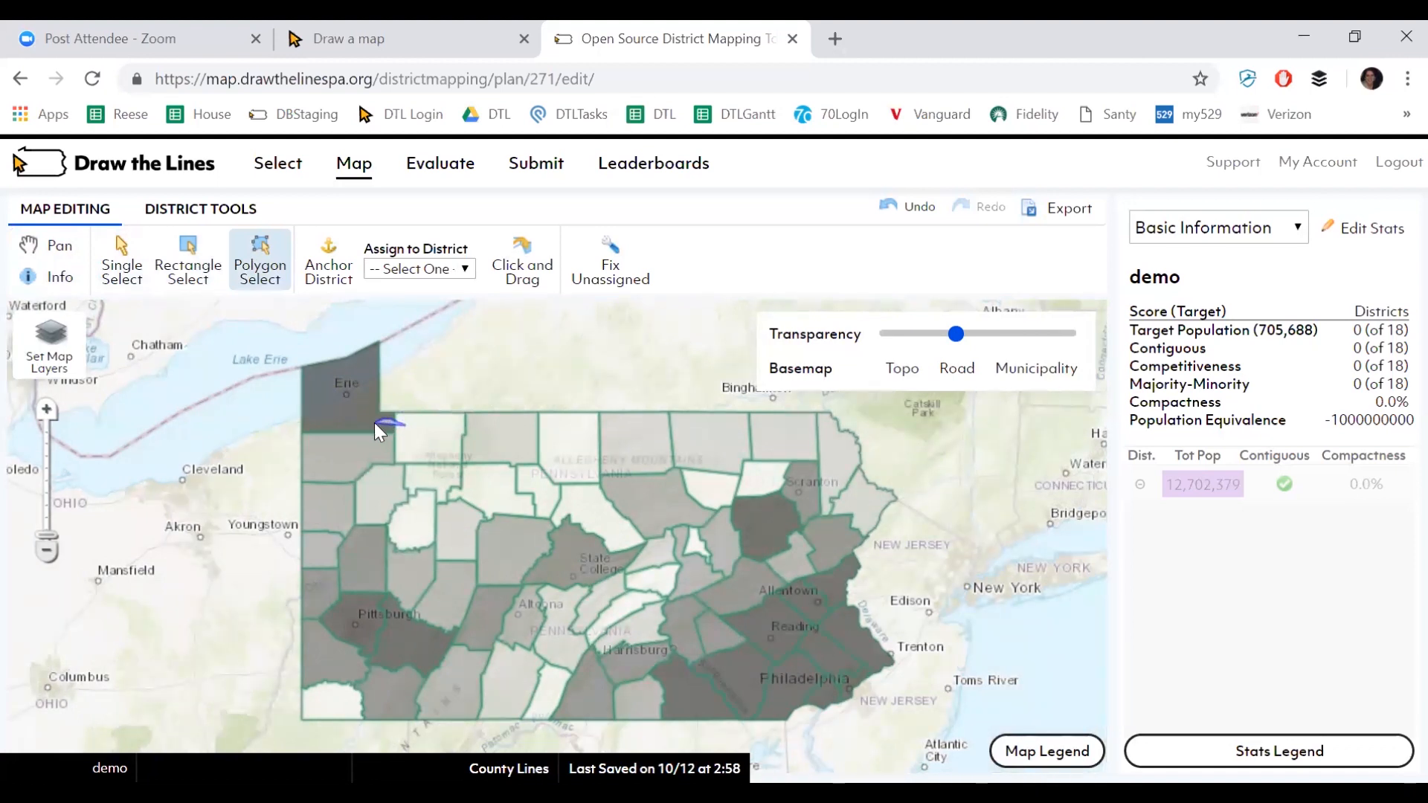
left_click_drag(376, 433, 411, 440)
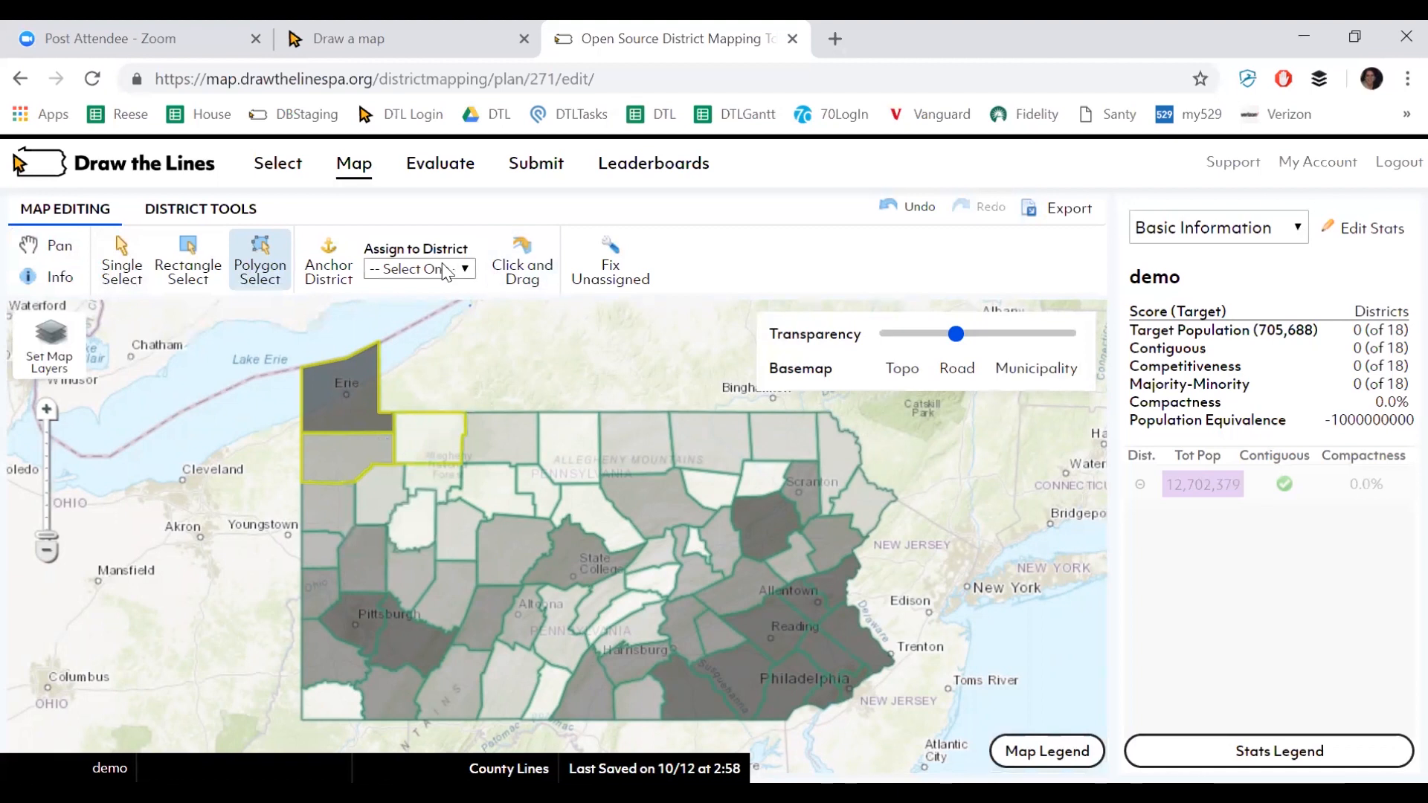
left_click(419, 268)
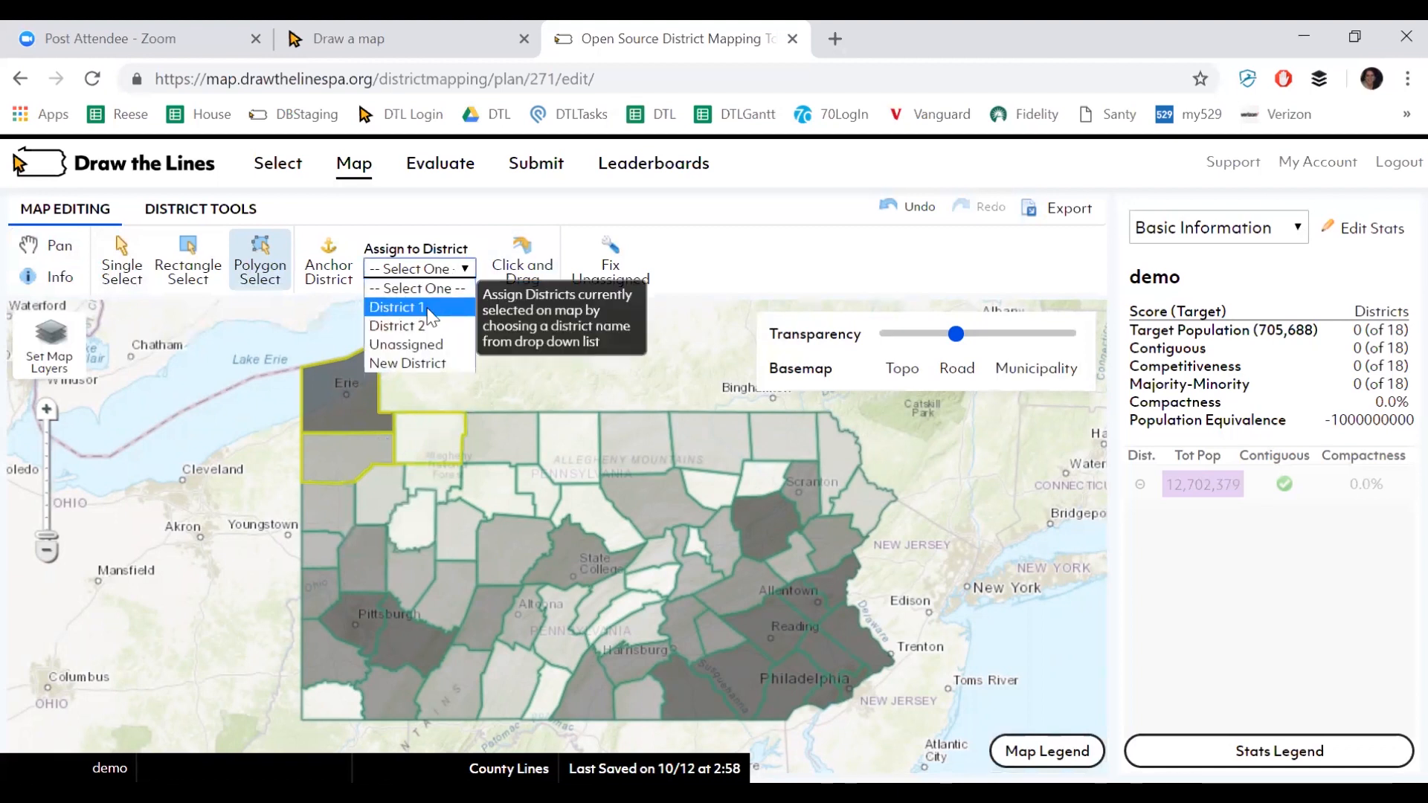
left_click(428, 307)
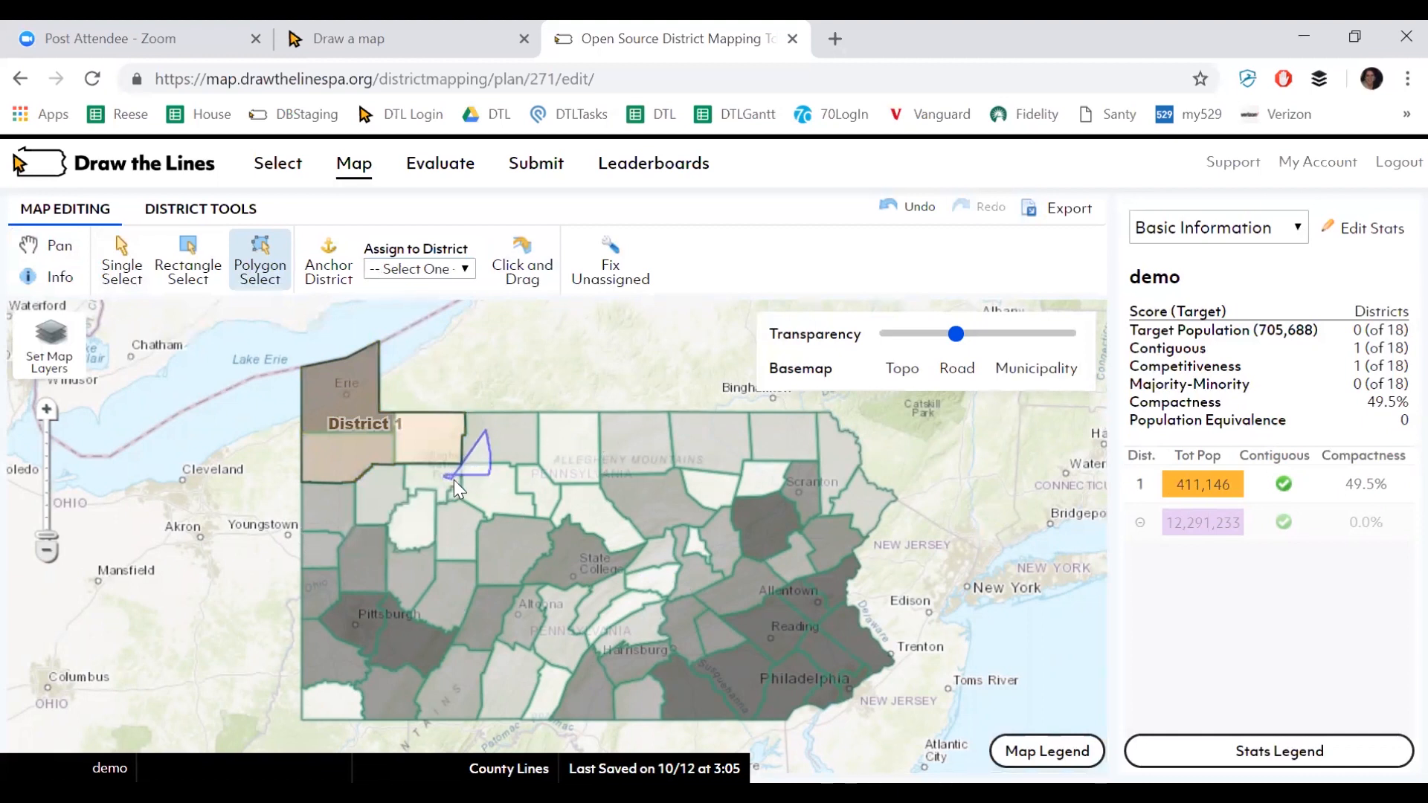
Step: Select the three unassigned counties just east of District 1 with Polygon Select and assign them to District 2
double_click(481, 483)
left_click(422, 269)
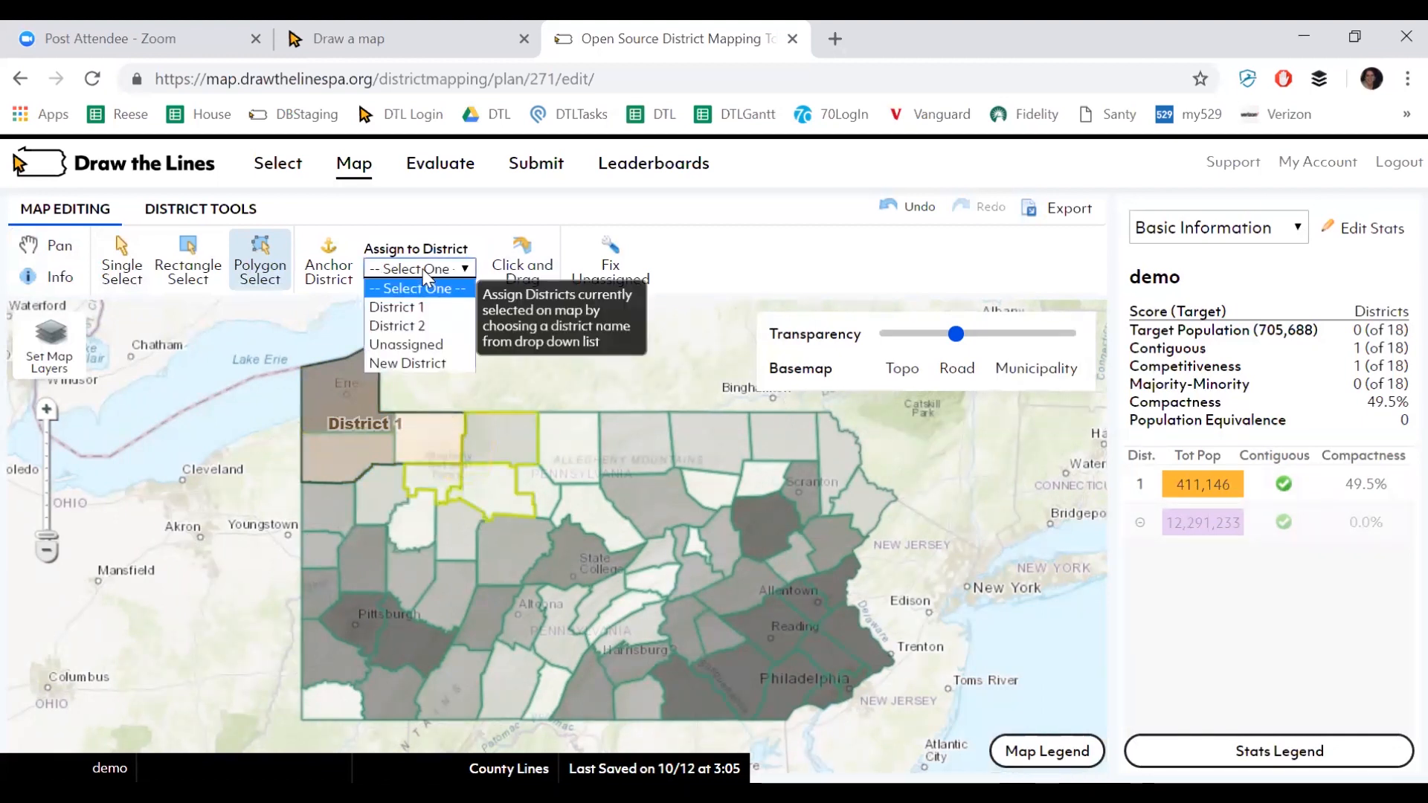
left_click(426, 328)
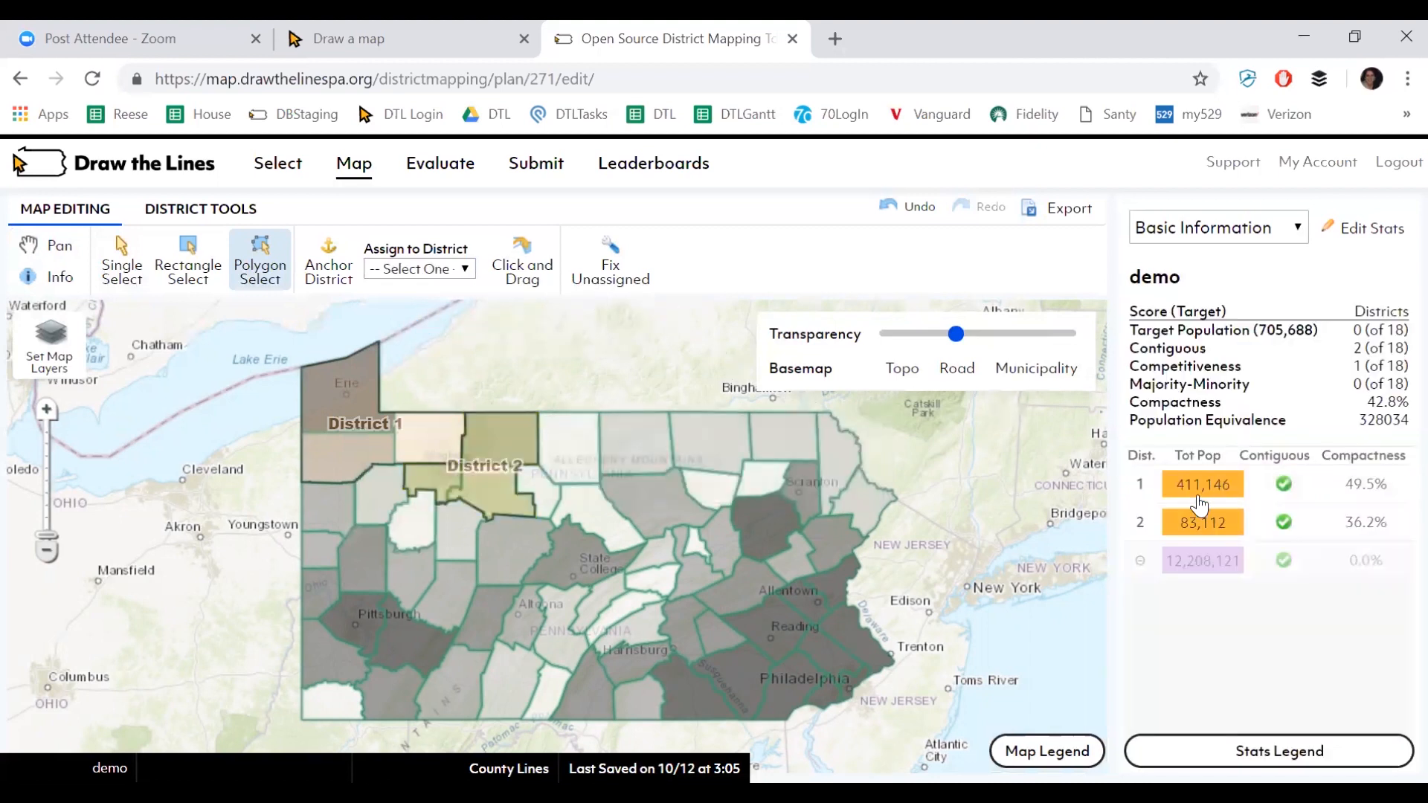
Step: Add the western border county directly south of District 1 to that district using Single Select and Click and Drag
left_click(261, 269)
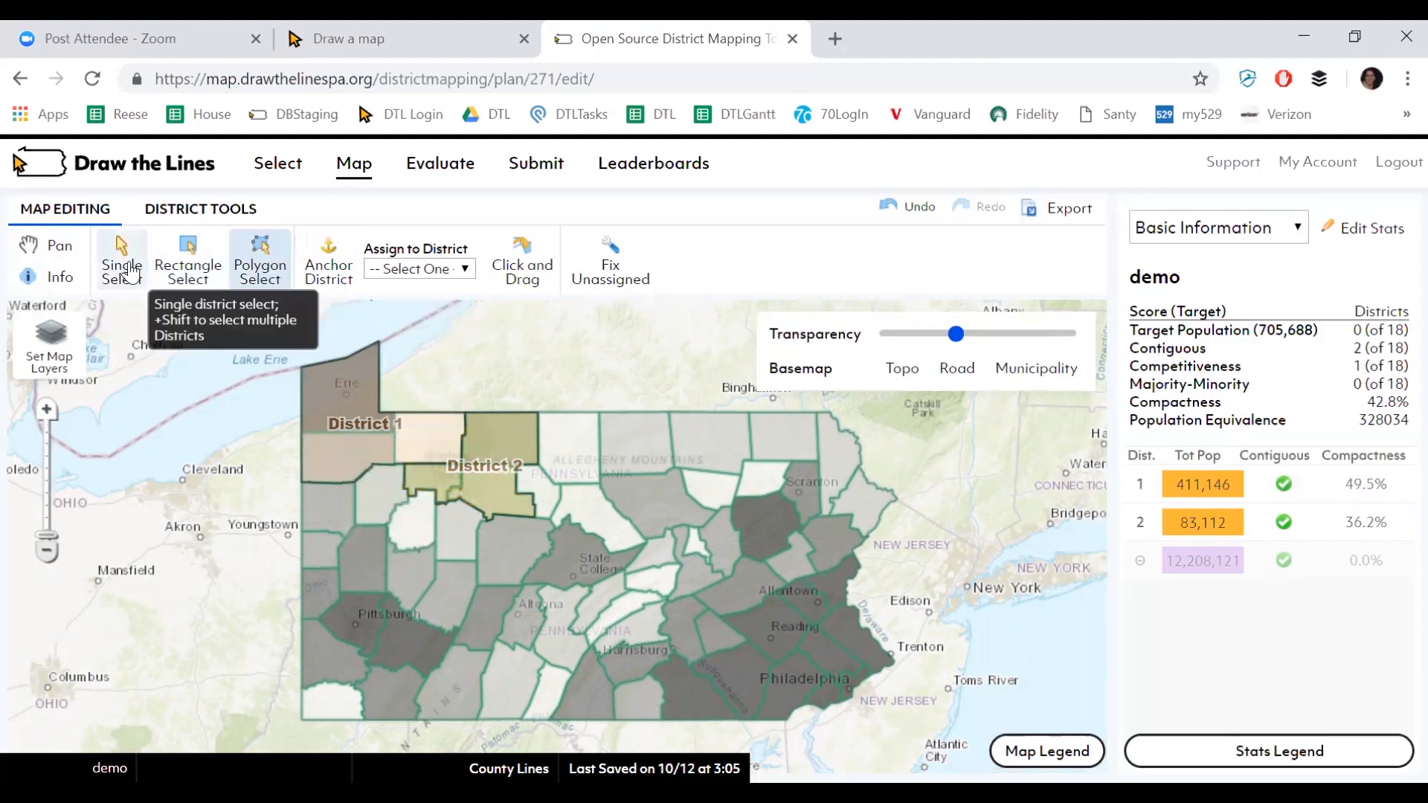
left_click(131, 274)
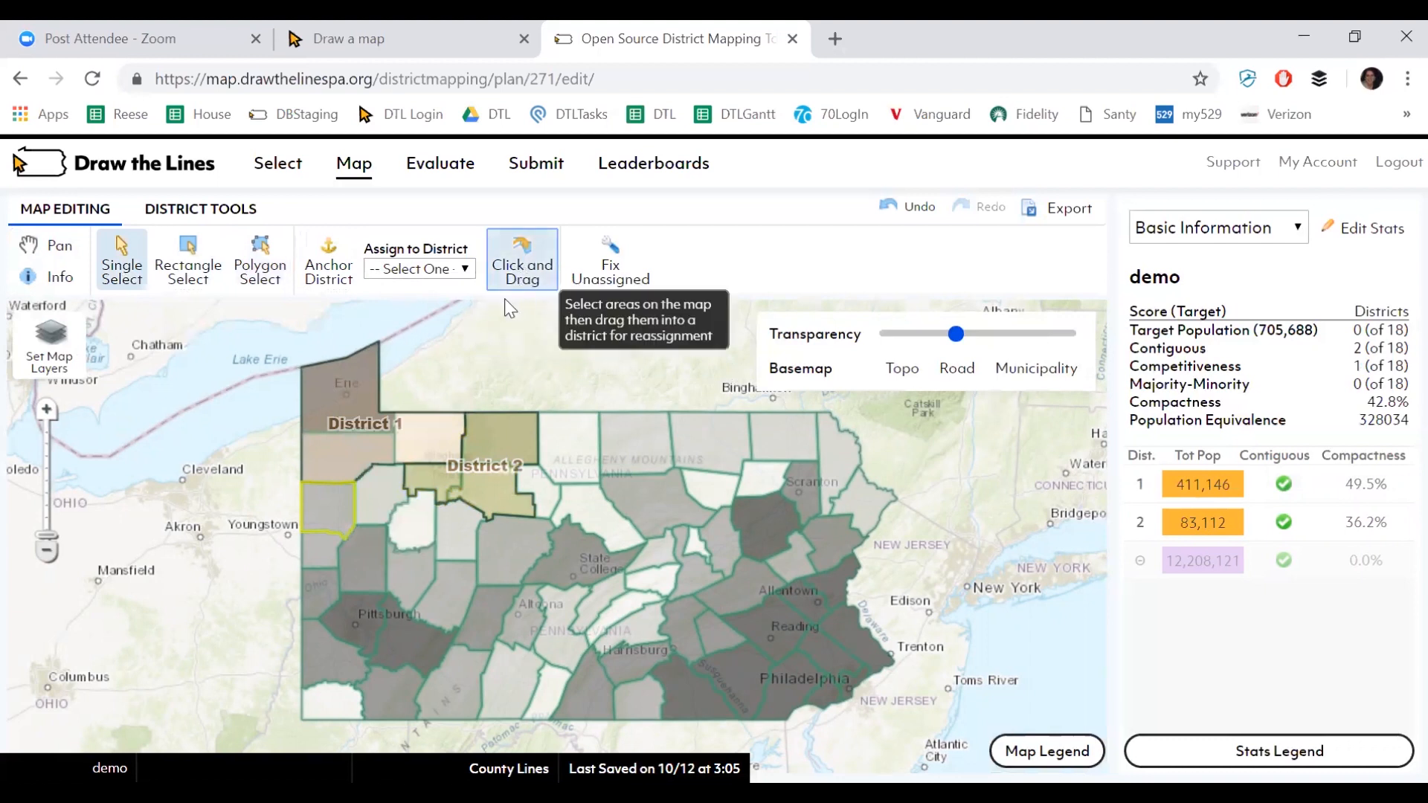
left_click_drag(337, 508, 350, 429)
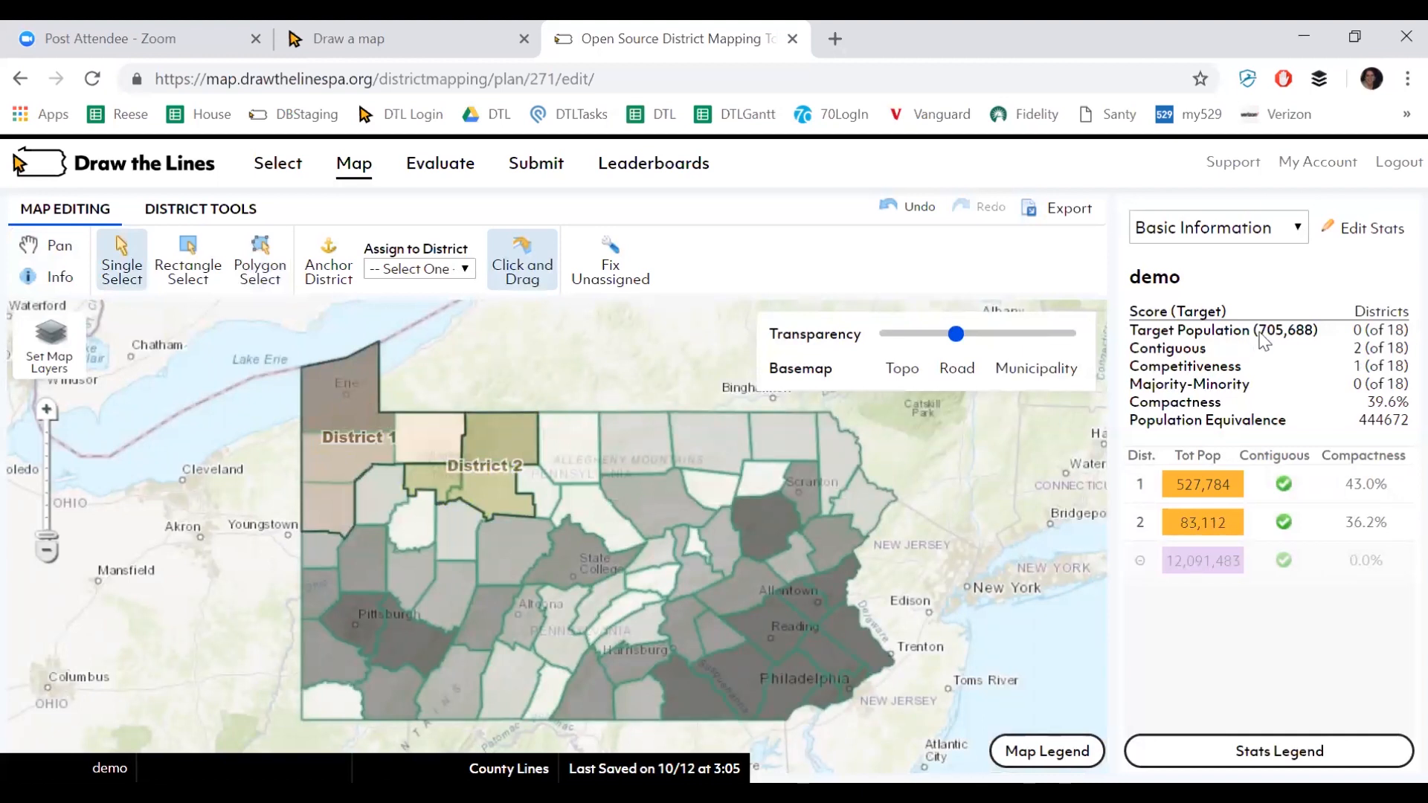
Step: Examine the plan's scores for target population, contiguity, competitiveness, majority-minority, compactness and population equivalence
left_click_drag(1260, 334, 1320, 336)
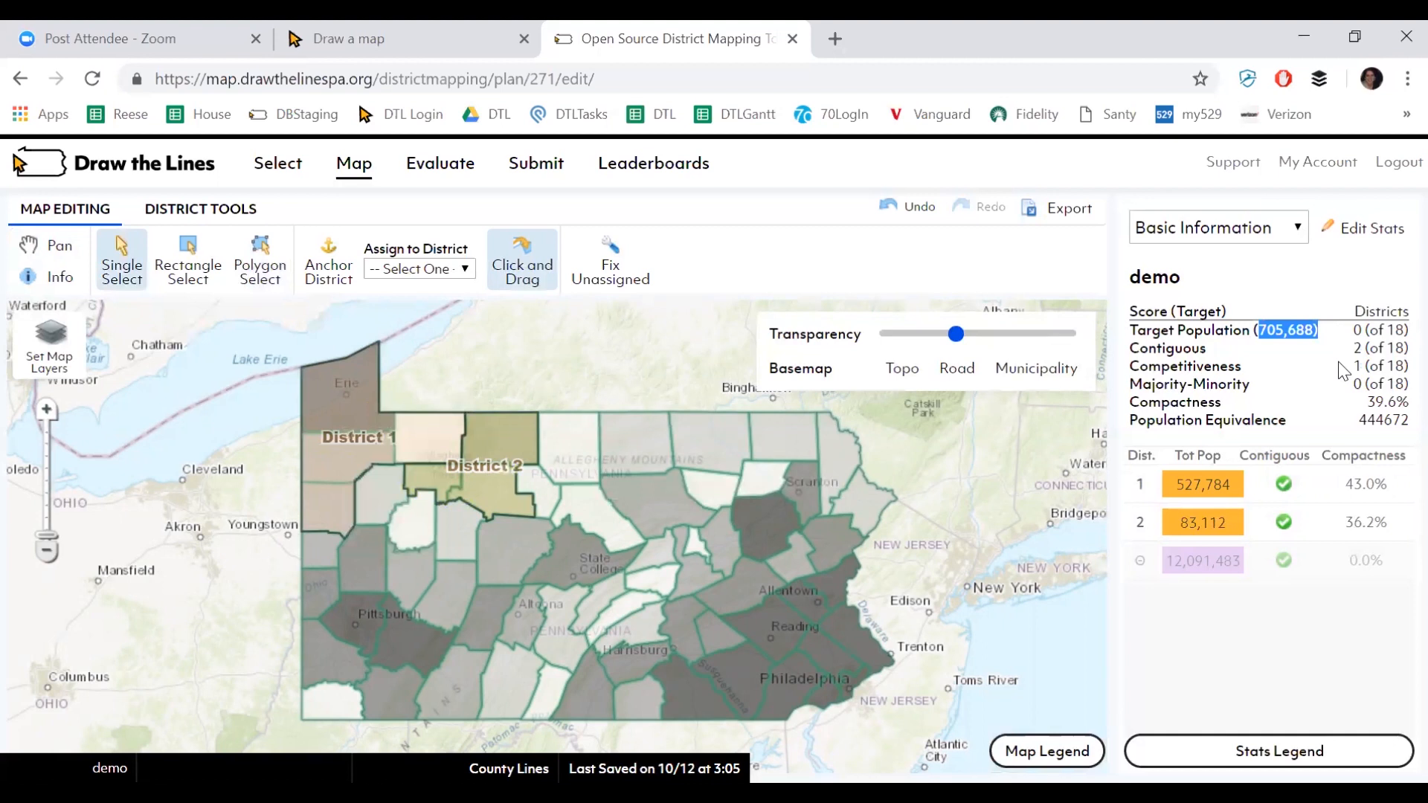
left_click_drag(1138, 348, 1398, 346)
left_click_drag(1146, 366, 1409, 403)
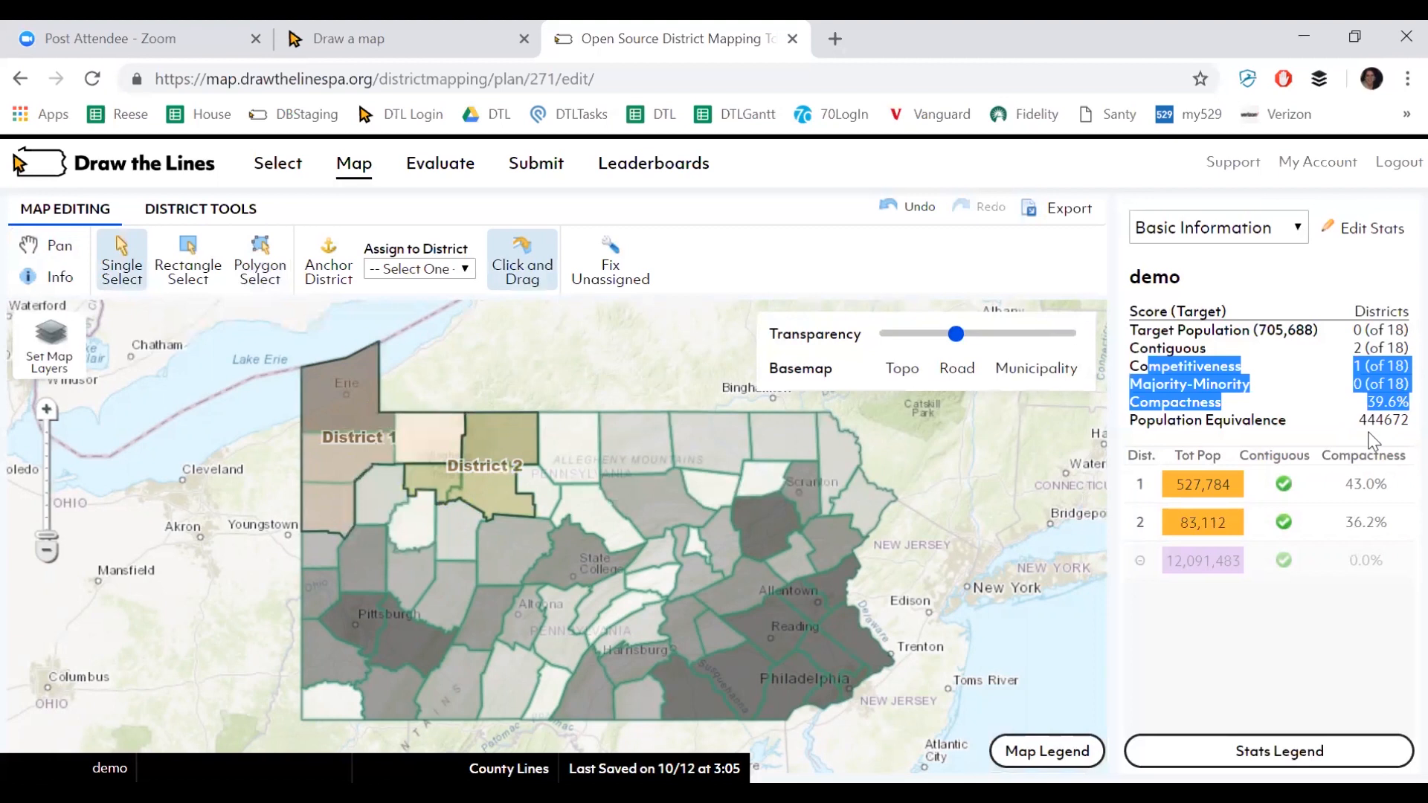
double_click(1149, 421)
left_click_drag(1232, 433, 1405, 420)
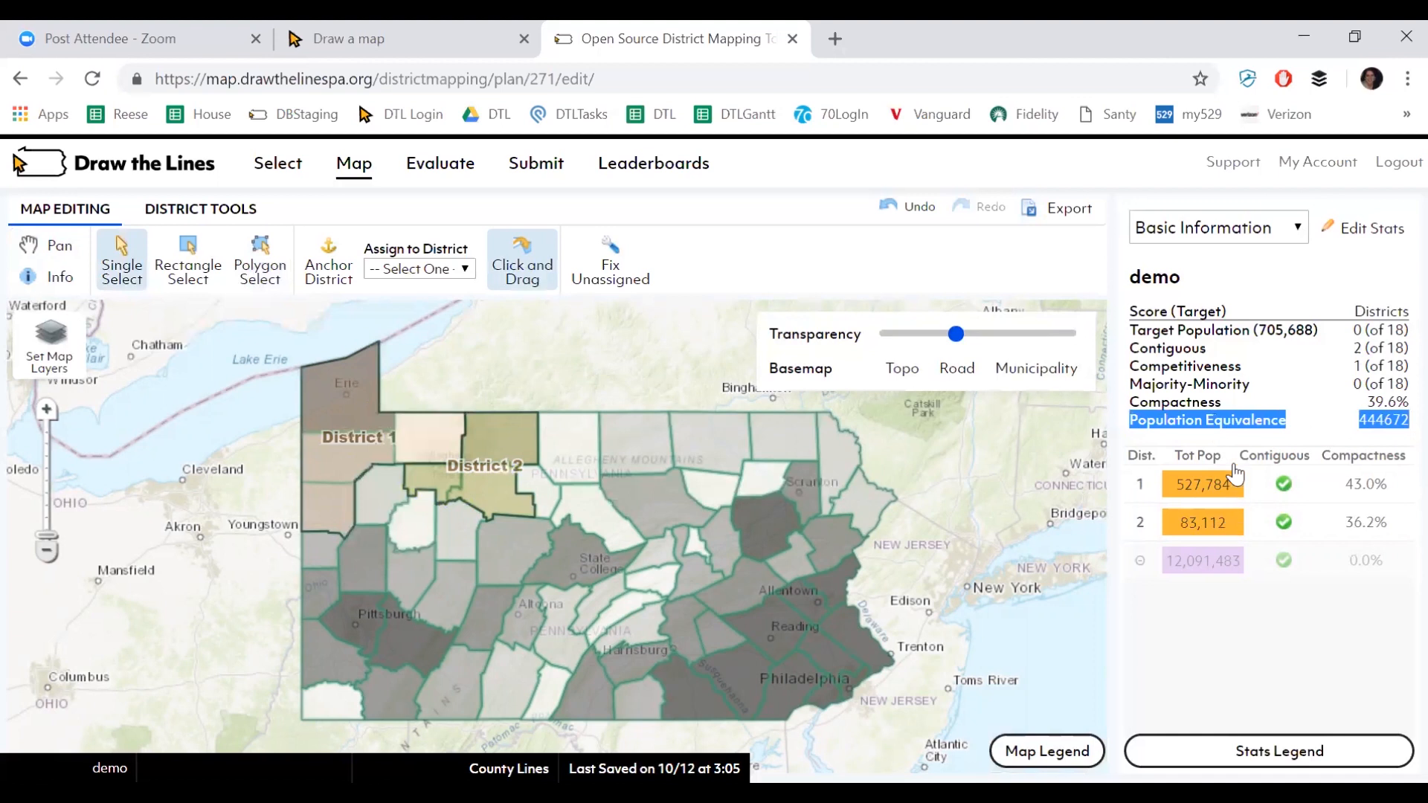
left_click(1365, 416)
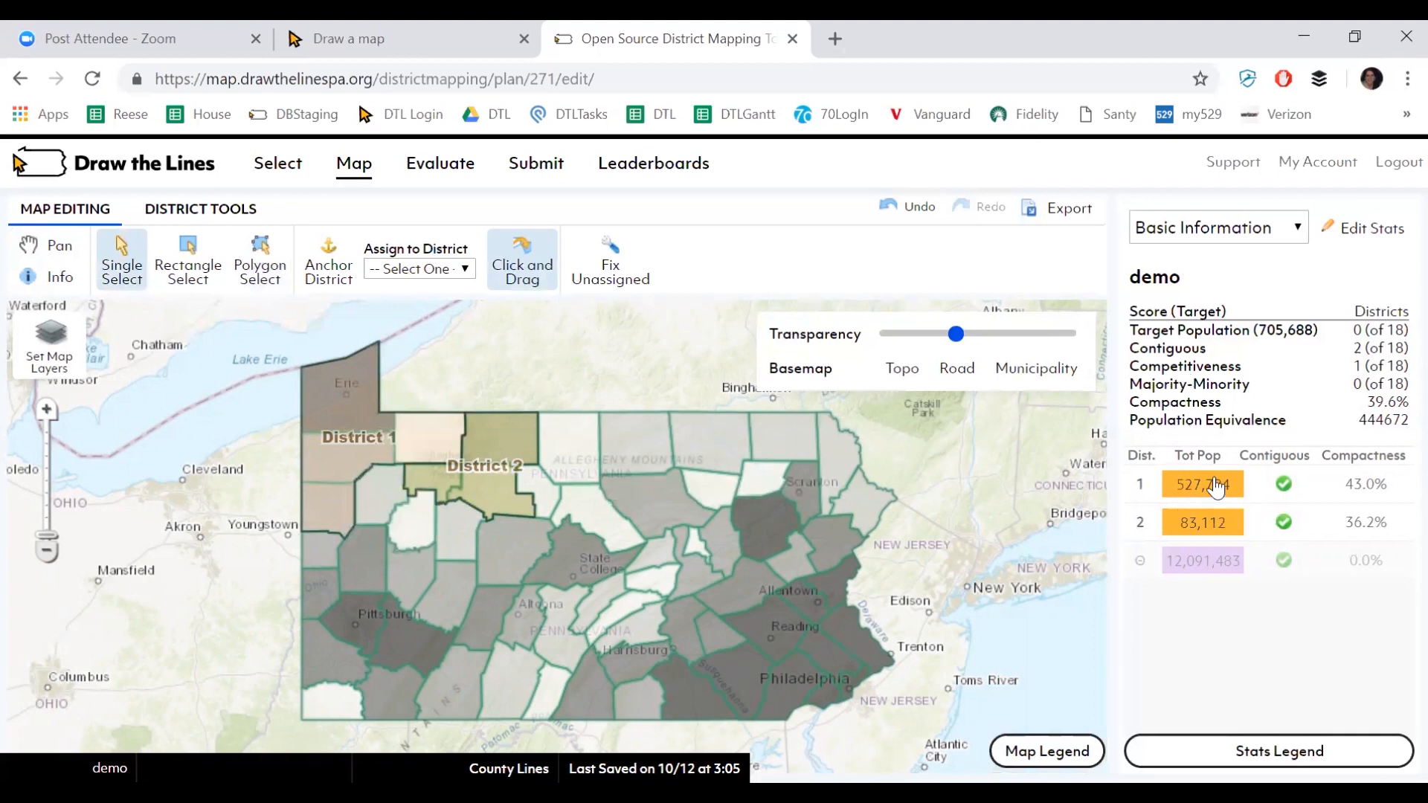
Step: Review the districts' Competitiveness statistics, followed by their Demographics statistics
left_click(1226, 237)
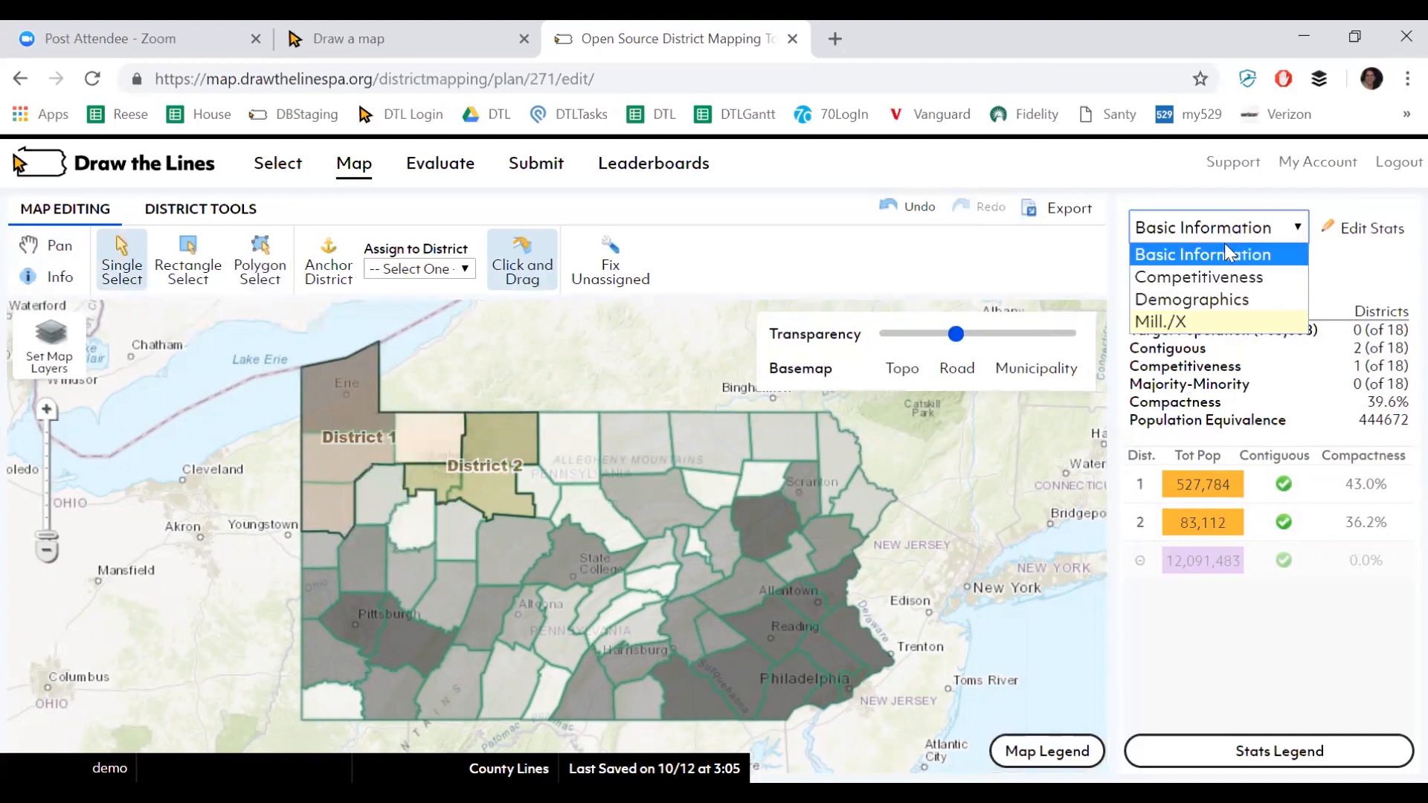
left_click(1224, 277)
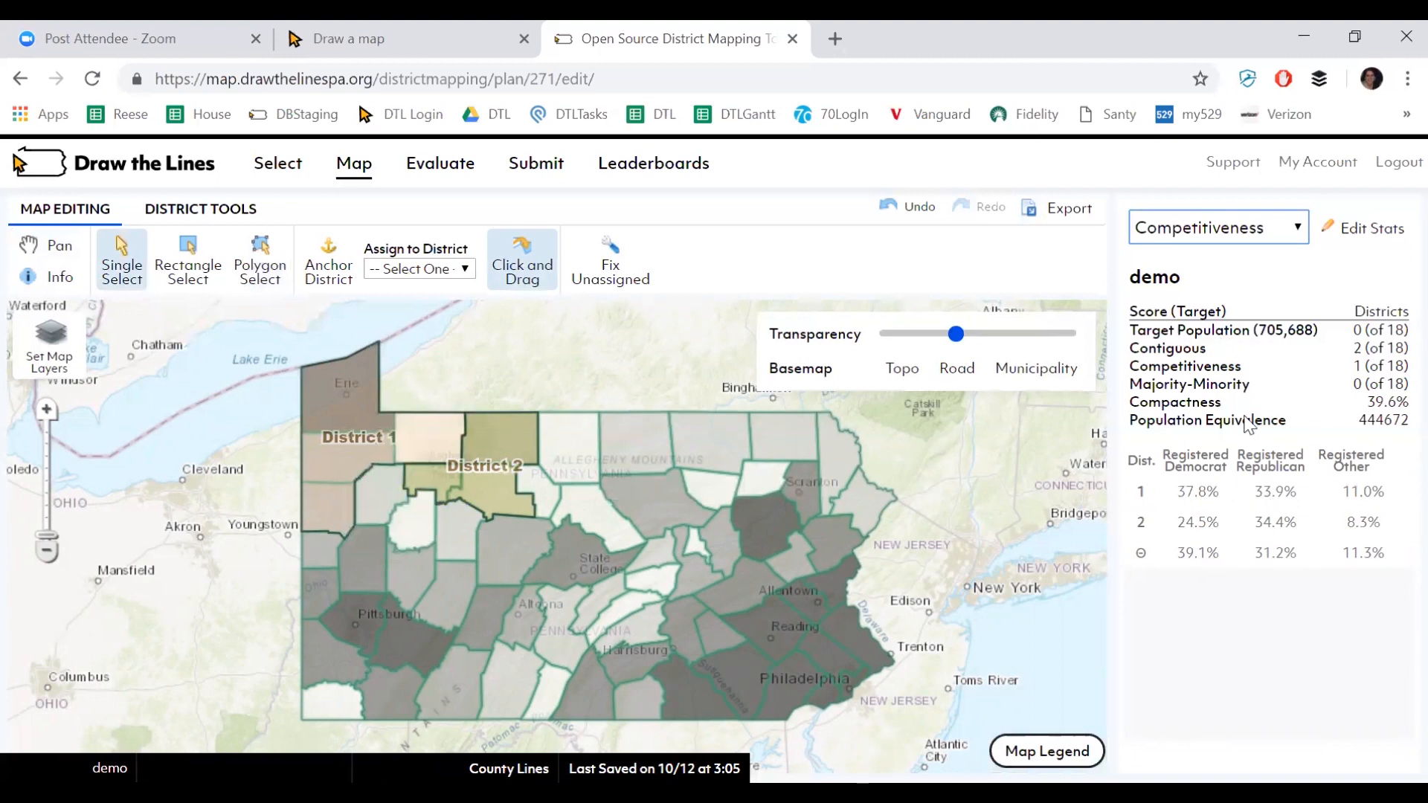
left_click(1252, 228)
left_click(1241, 304)
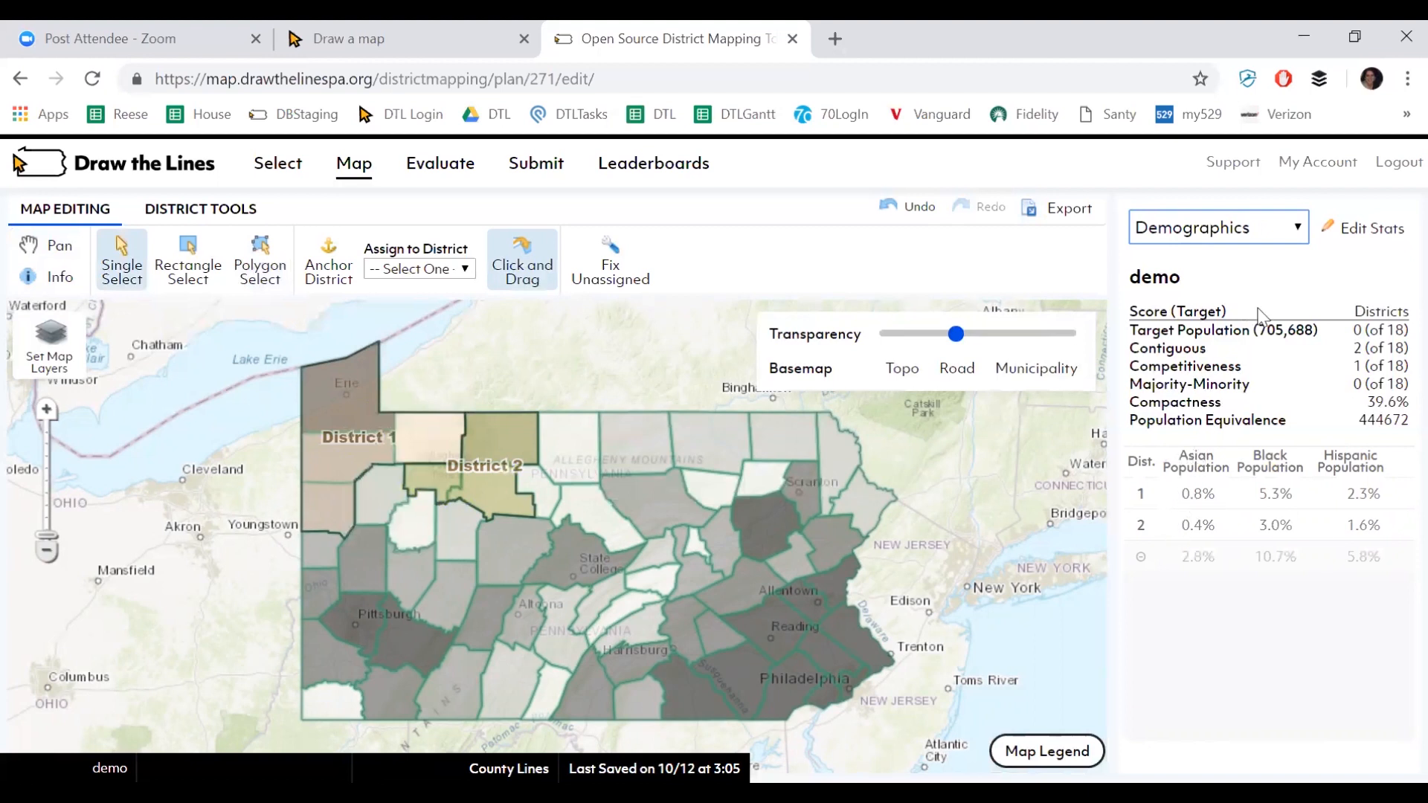
Step: Look through the statistics available for custom statistics sets, and leave the sets as they are
left_click(1366, 232)
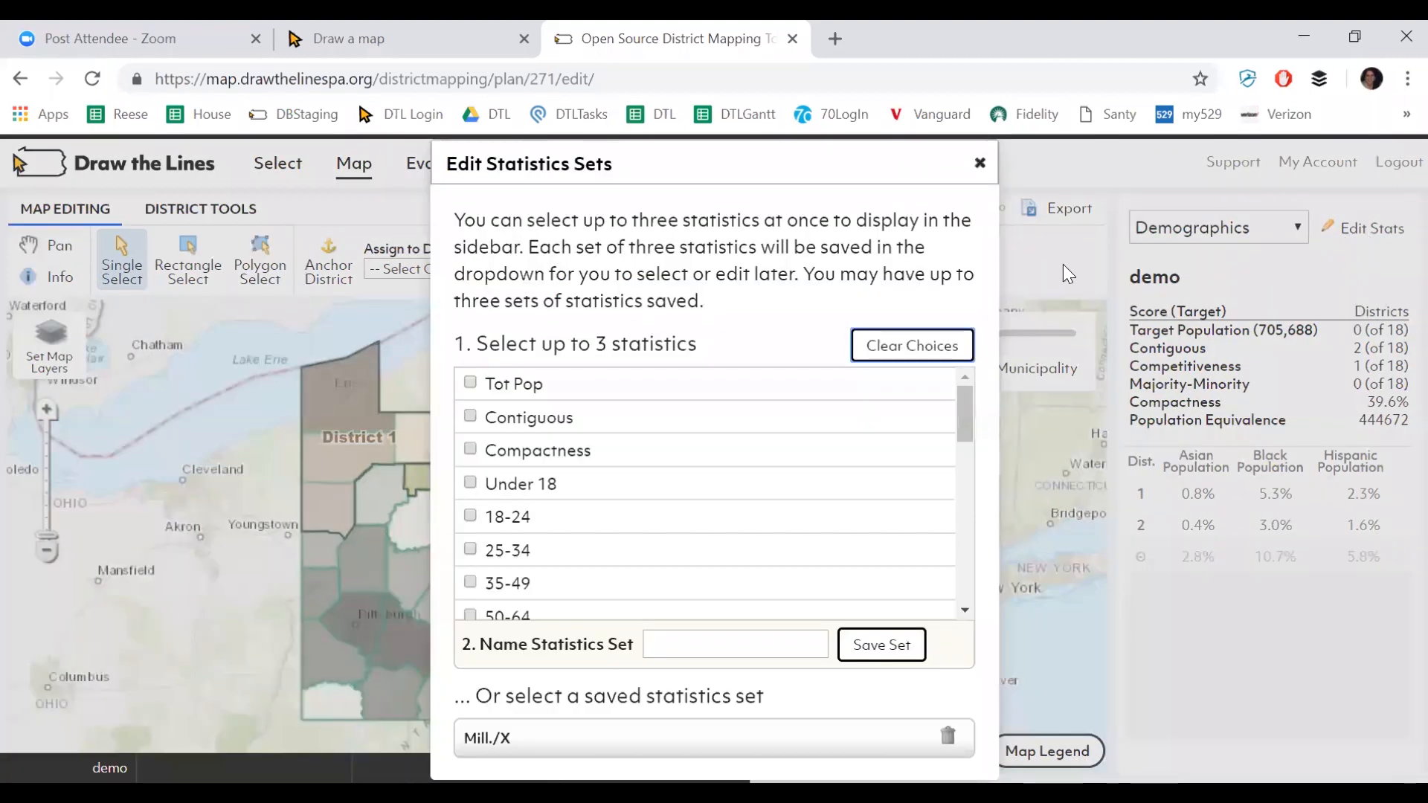
scroll(699, 498, "down", 5)
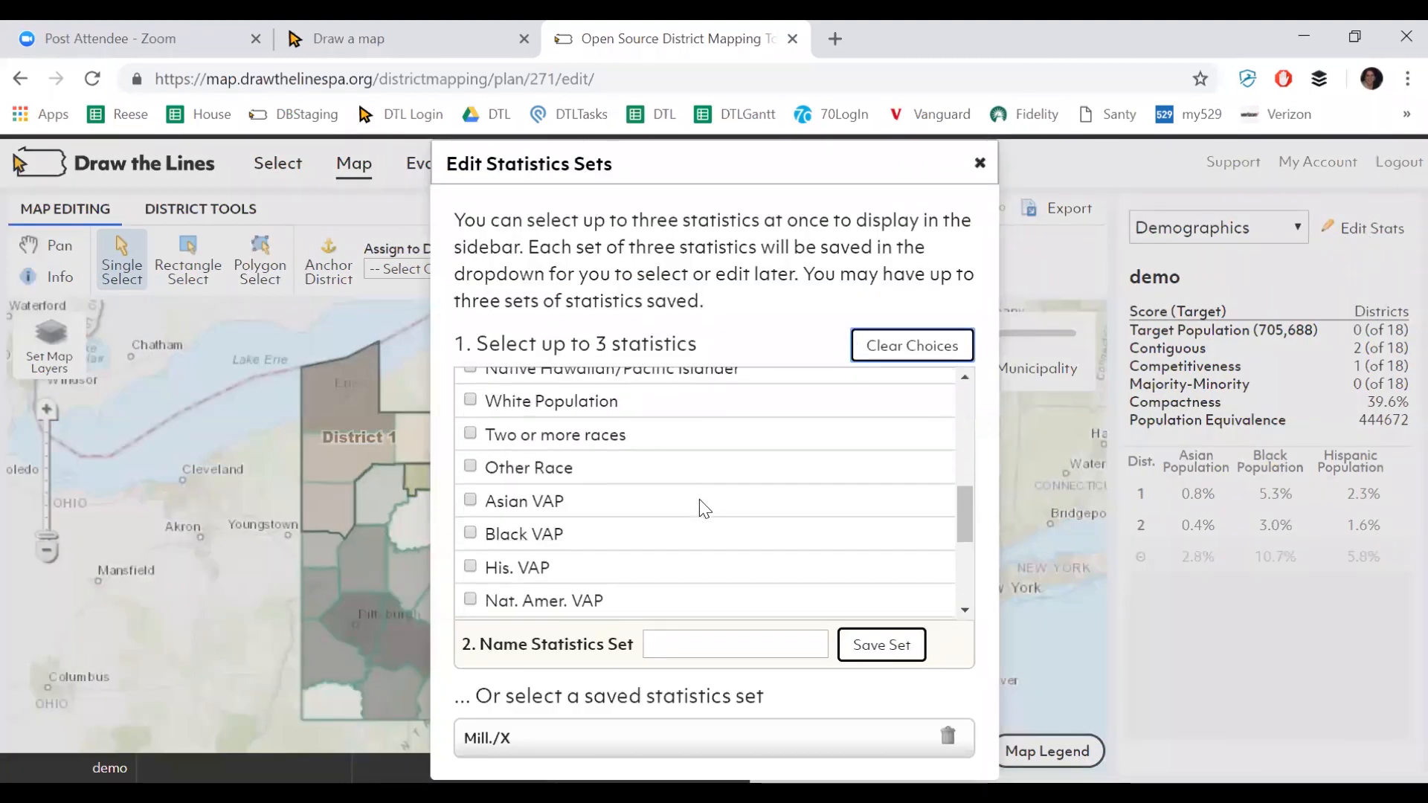
scroll(699, 498, "up", 5)
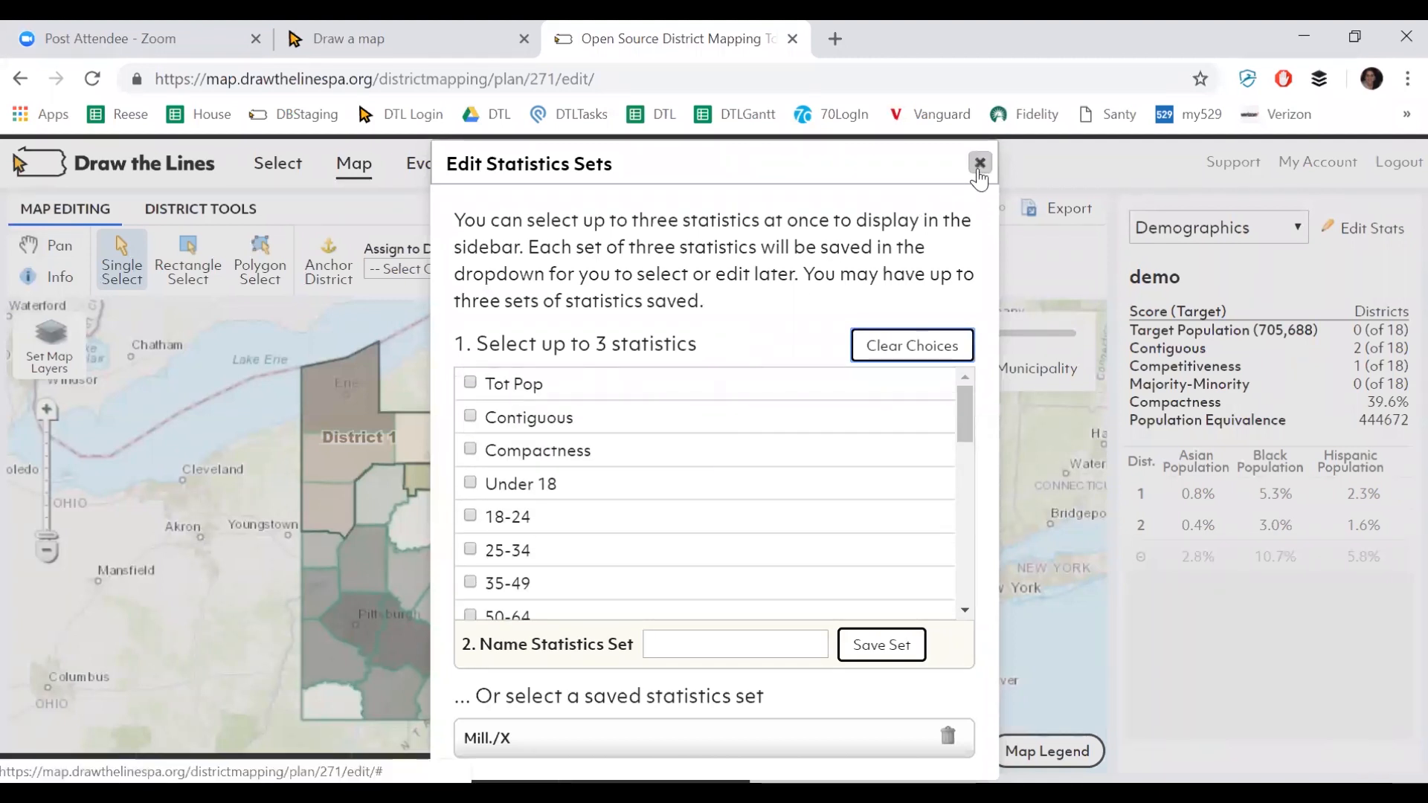
left_click(977, 169)
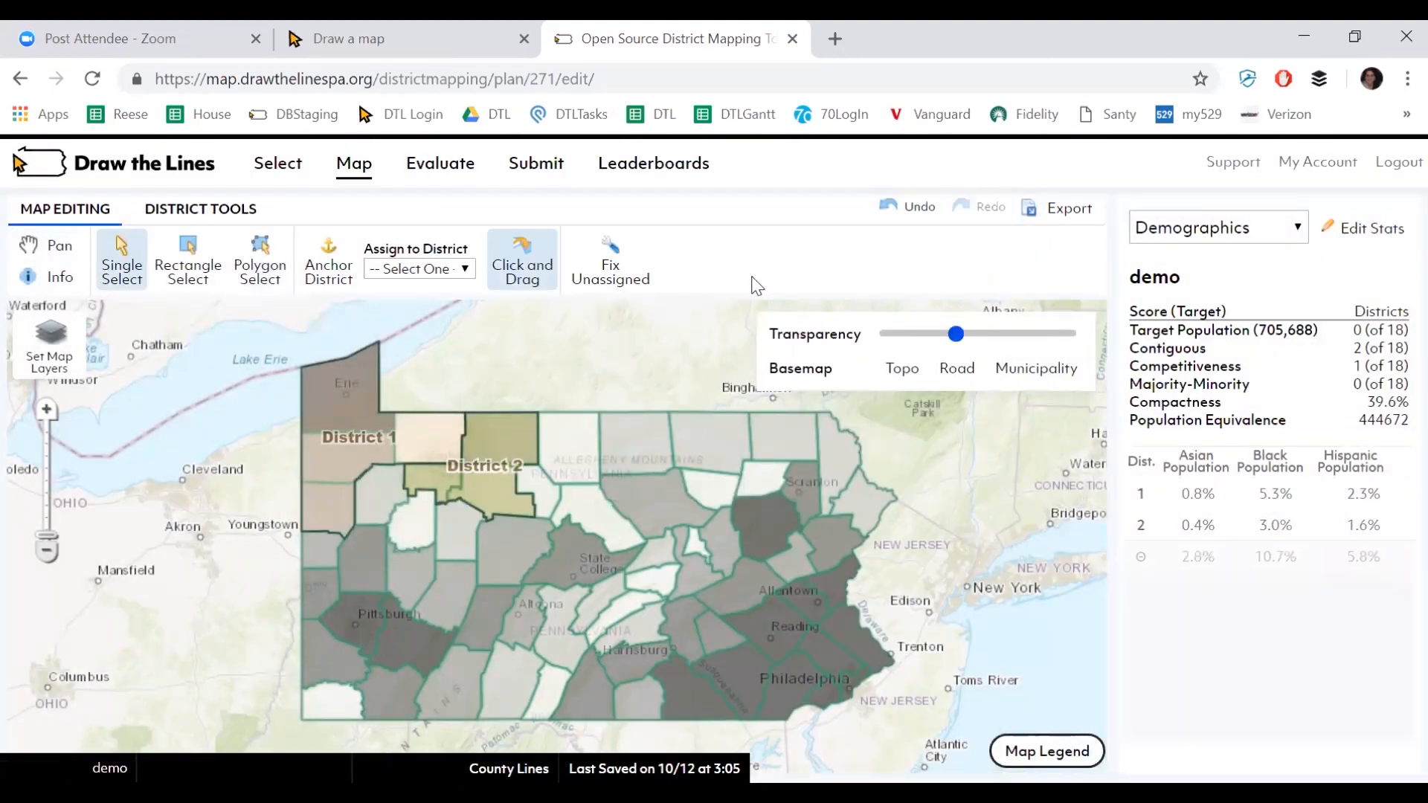
Step: Look at the options for generating a splits report among the district tools without generating one
left_click(239, 218)
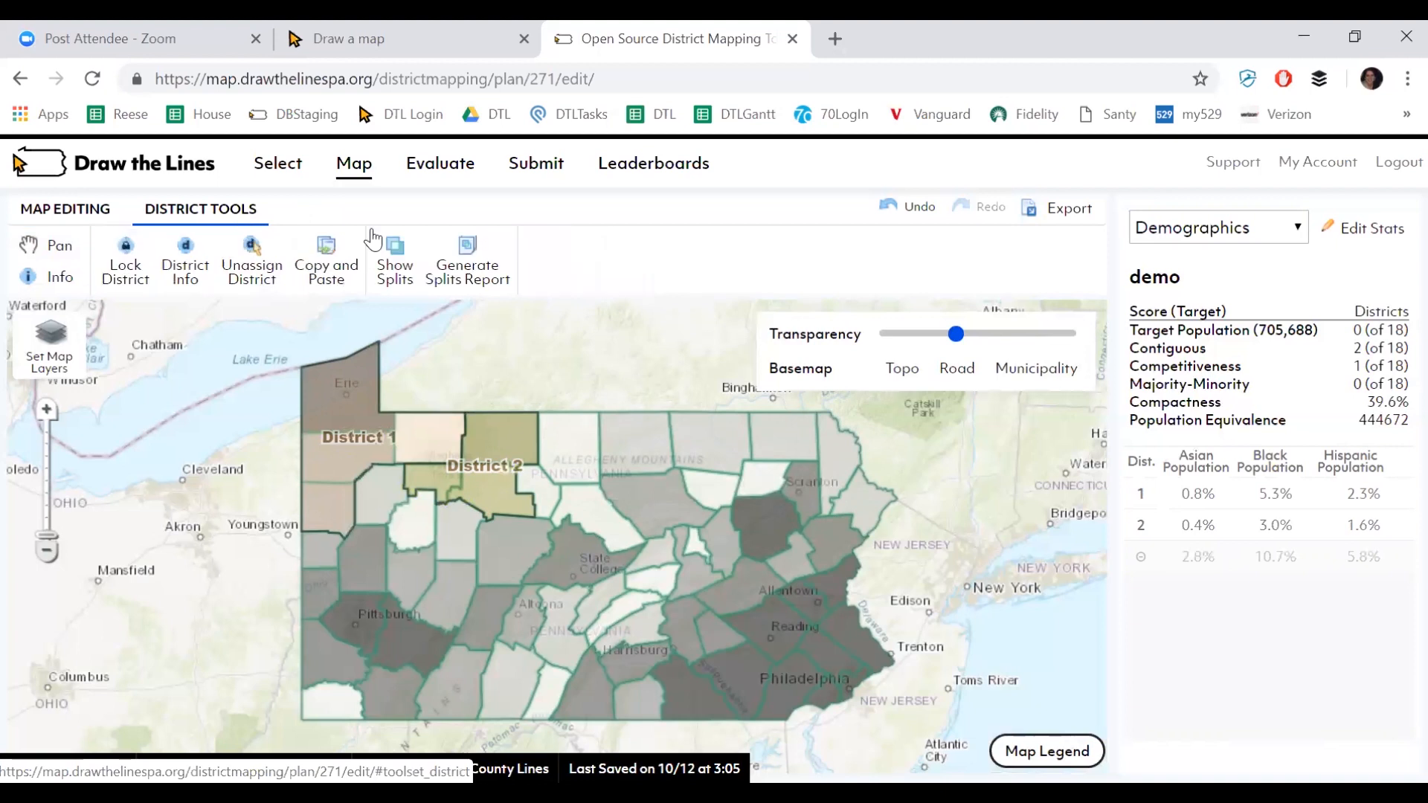
left_click(485, 270)
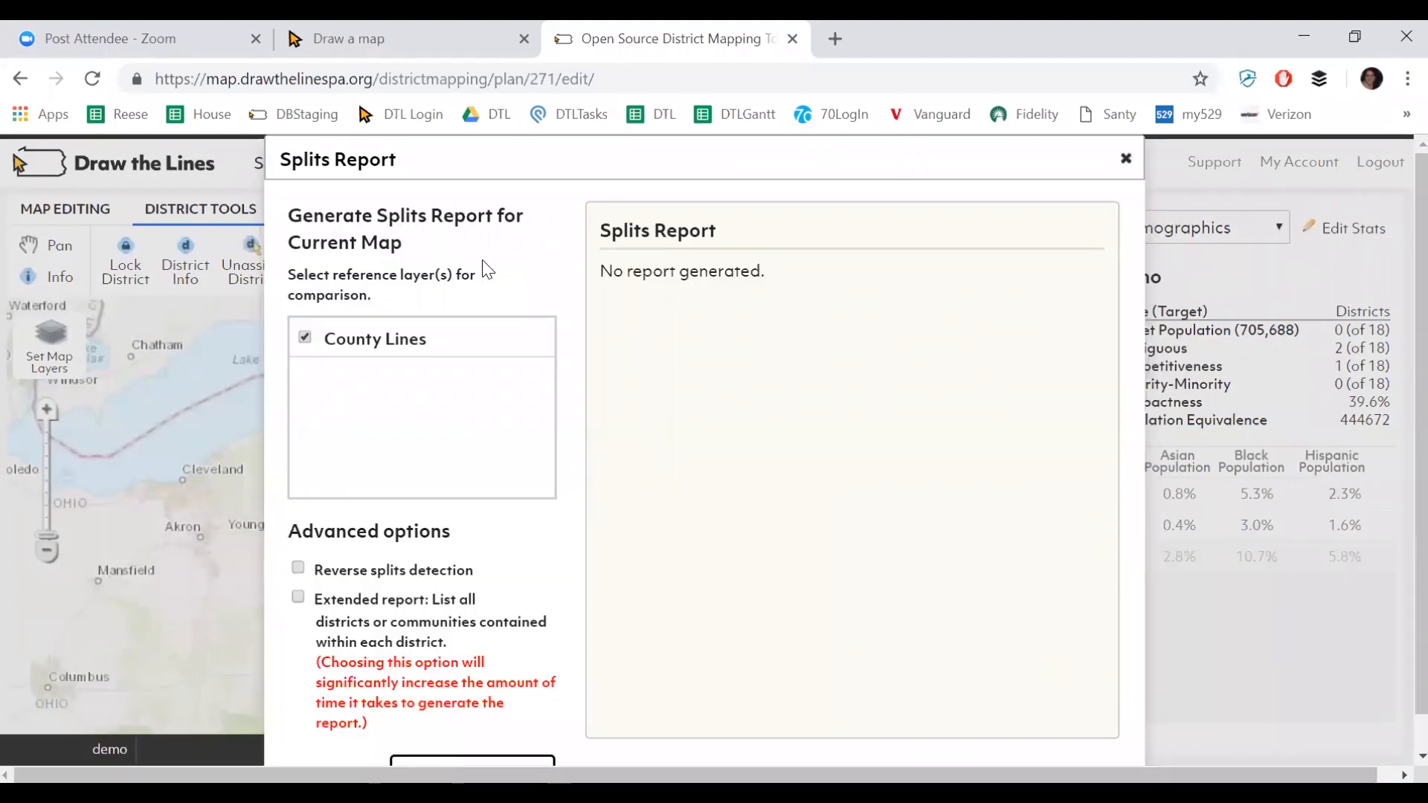
left_click(1125, 157)
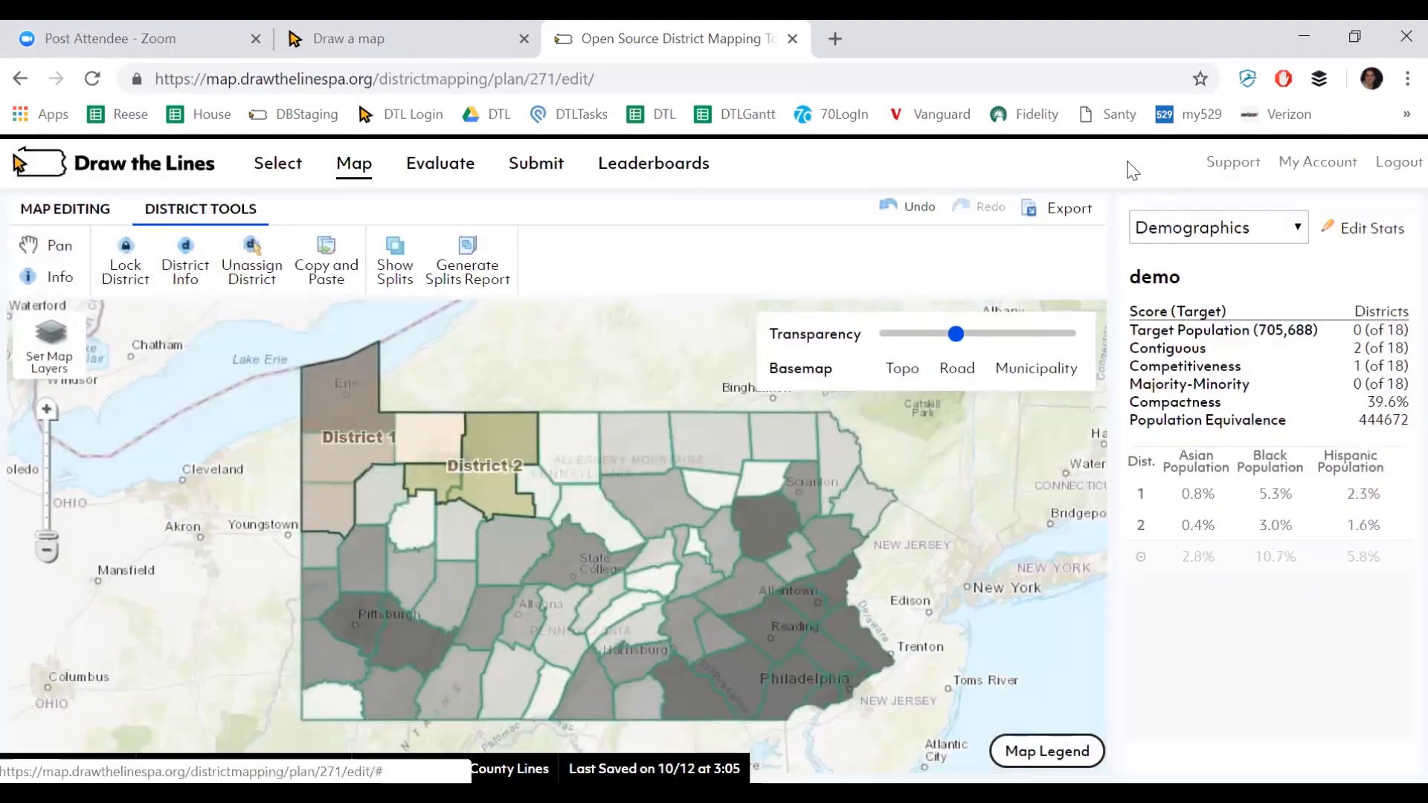
Step: Open the saved map listed directly below "demo" in My Maps for editing and review its per-district statistics
left_click(270, 178)
left_click(112, 457)
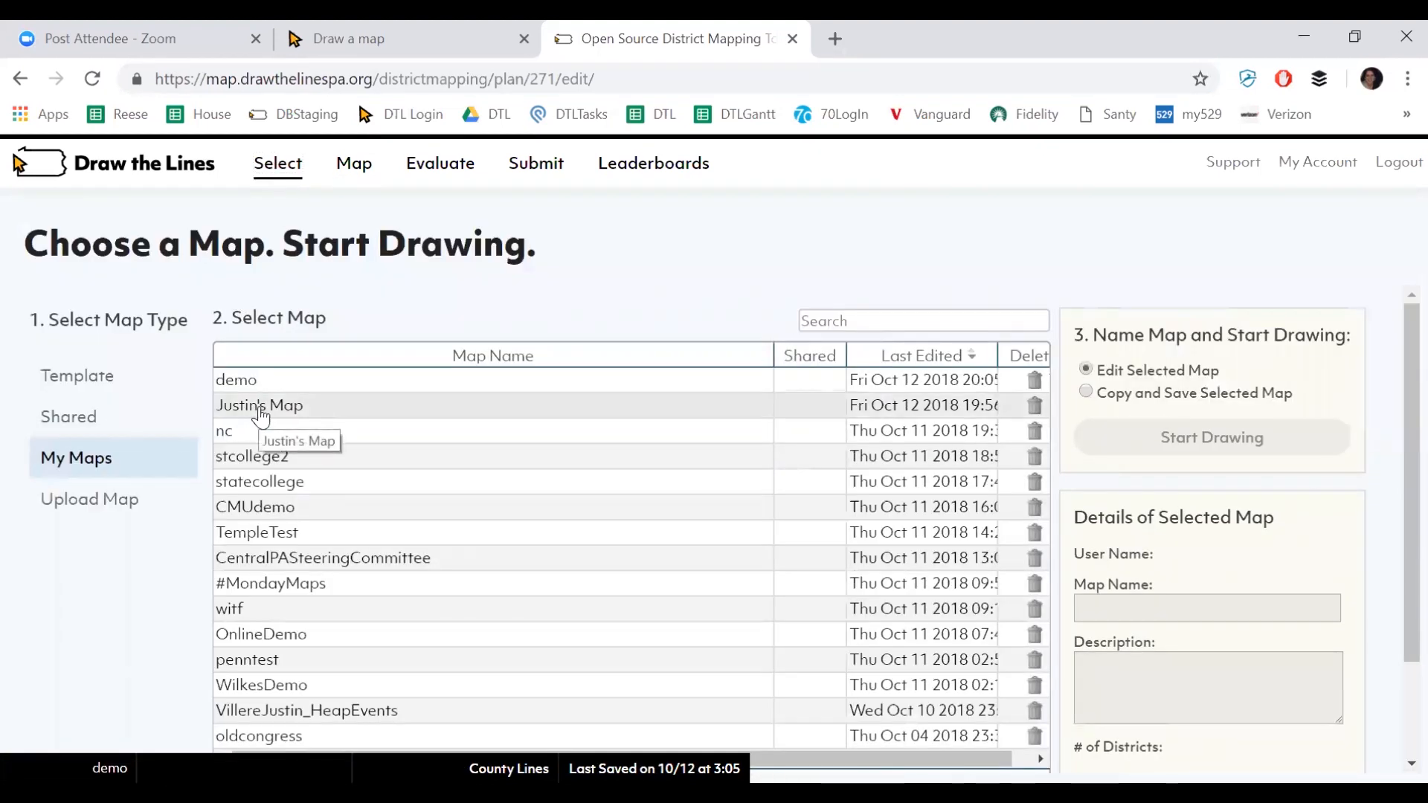
left_click(259, 411)
left_click(1134, 438)
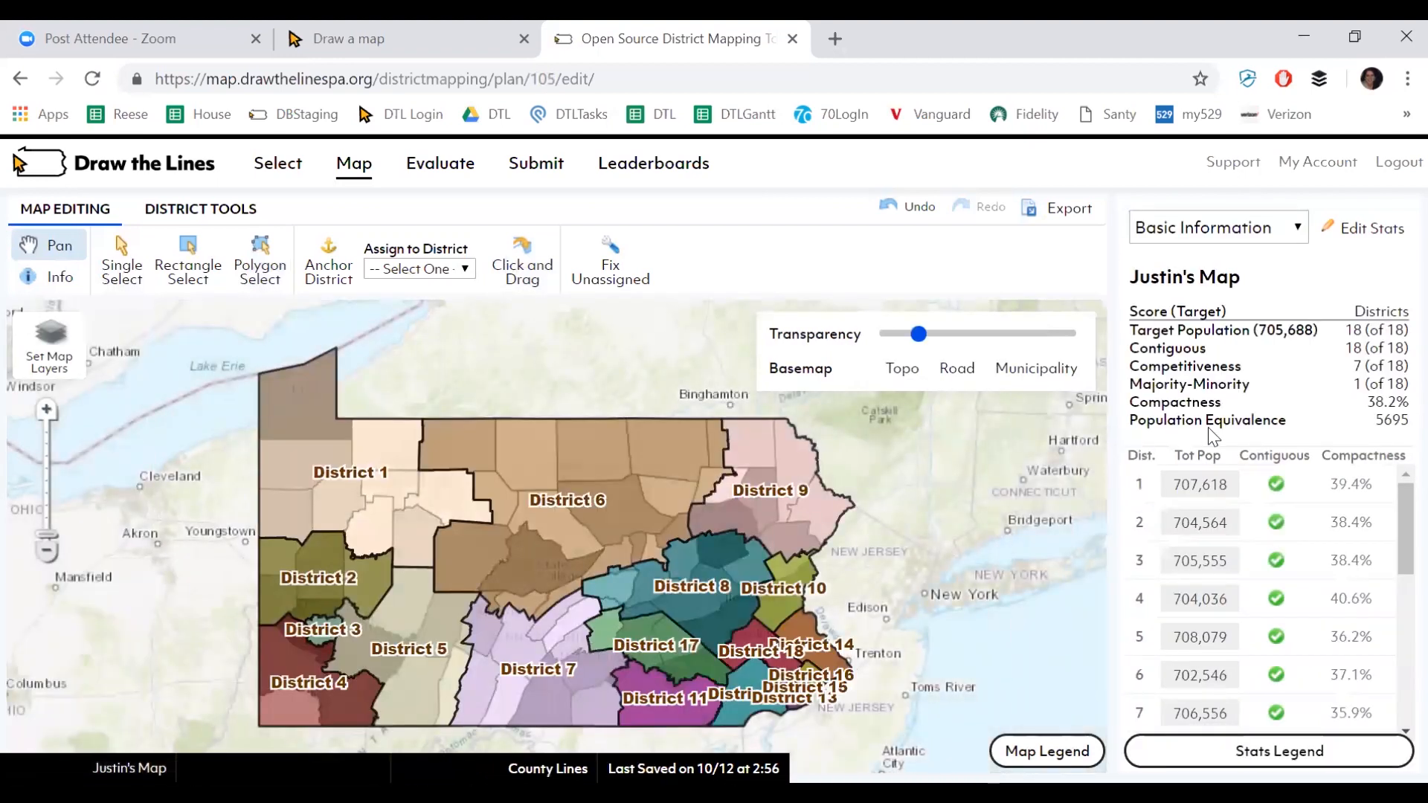
scroll(1262, 603, "down", 6)
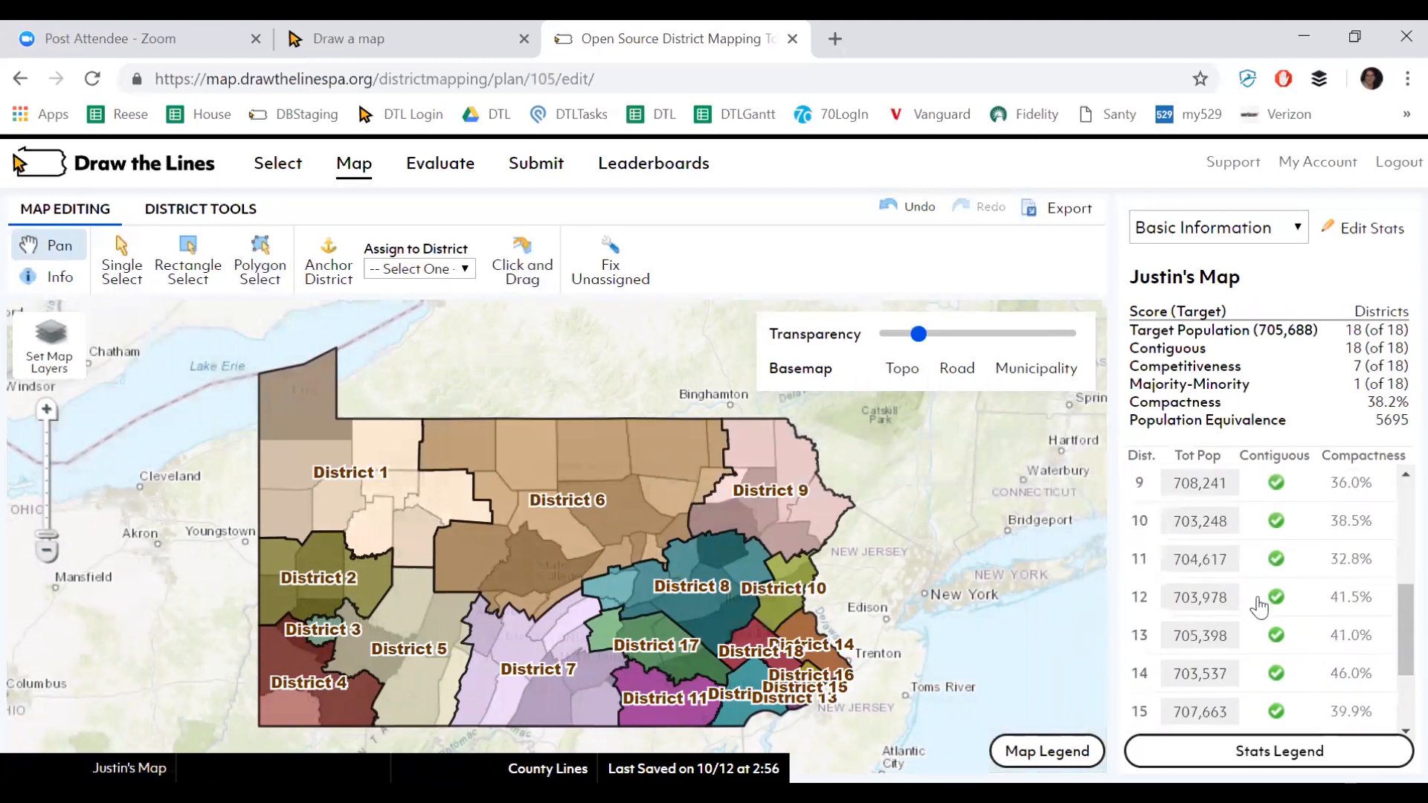
scroll(1258, 606, "up", 6)
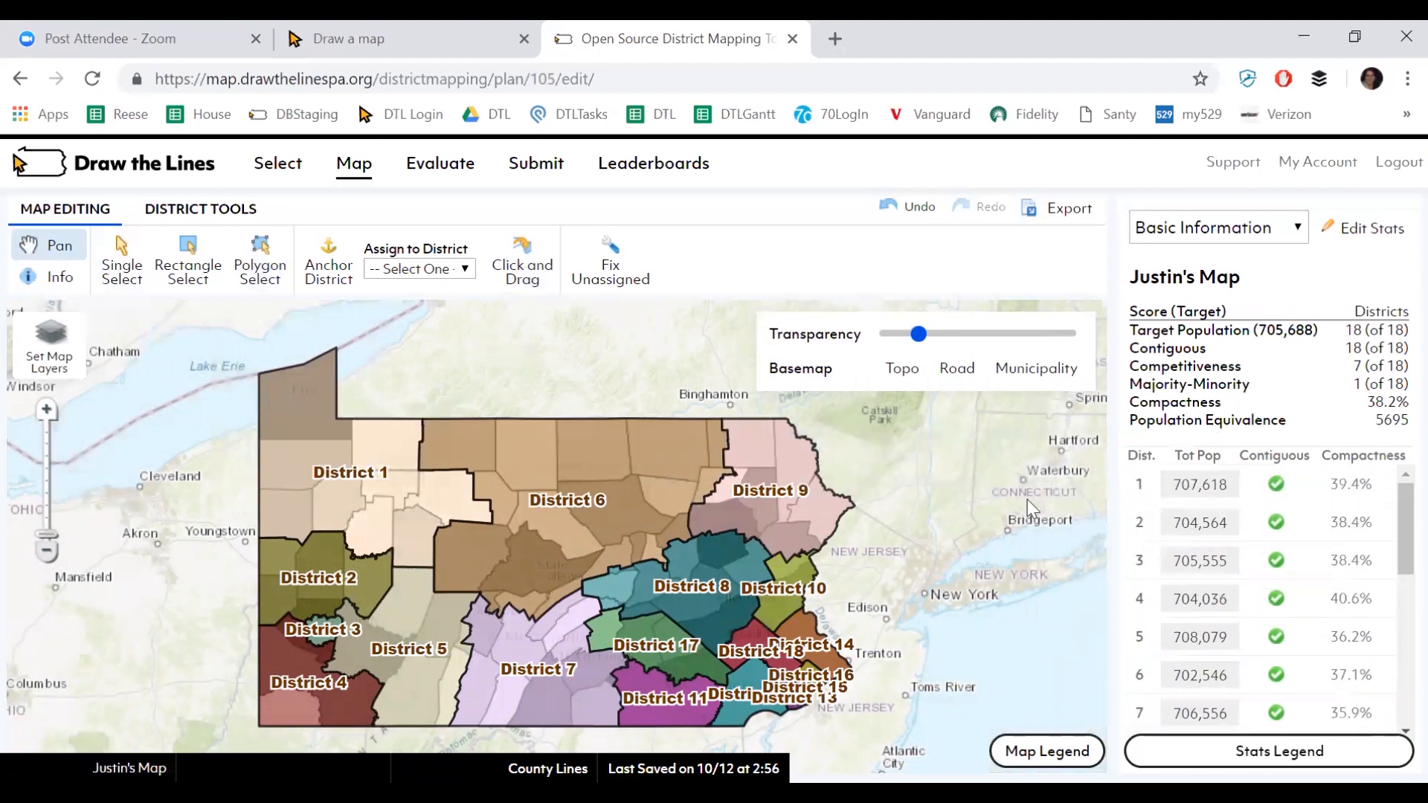
Step: Validate the opened map's contiguity and population for contest submission
left_click(525, 167)
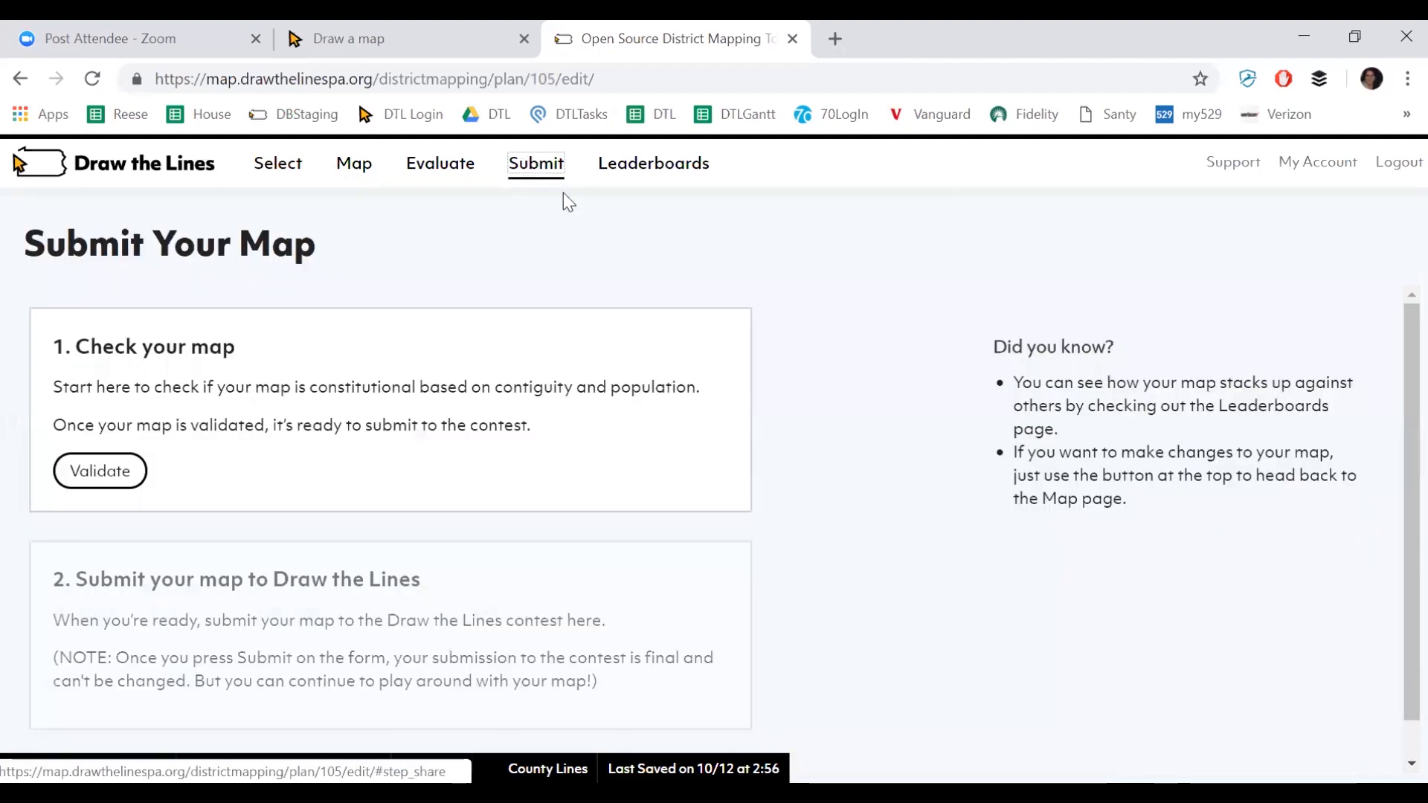
left_click(121, 480)
scroll(223, 457, "down", 1)
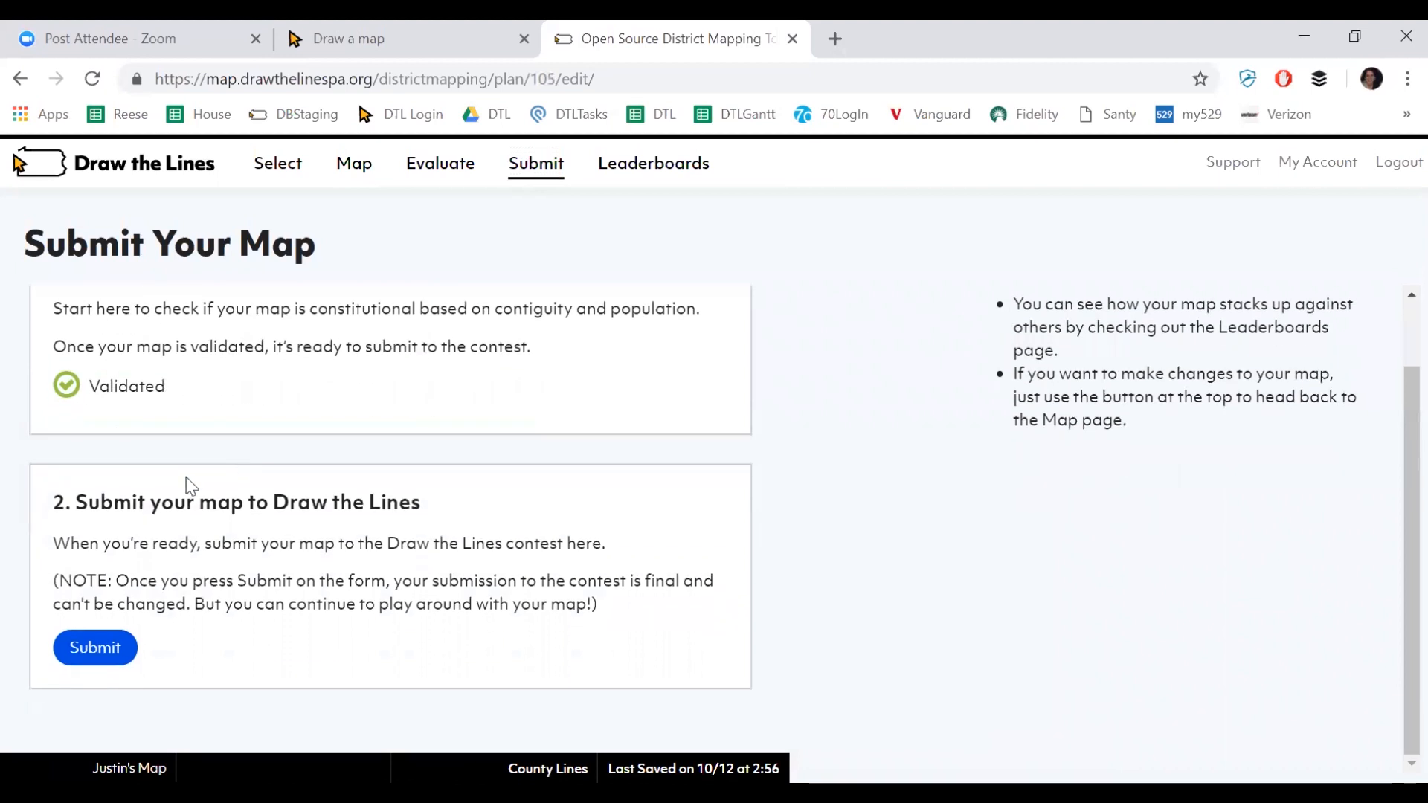
Step: Open the contest submission form and examine its contest divisions, prioritized values and personal statement section
left_click(90, 650)
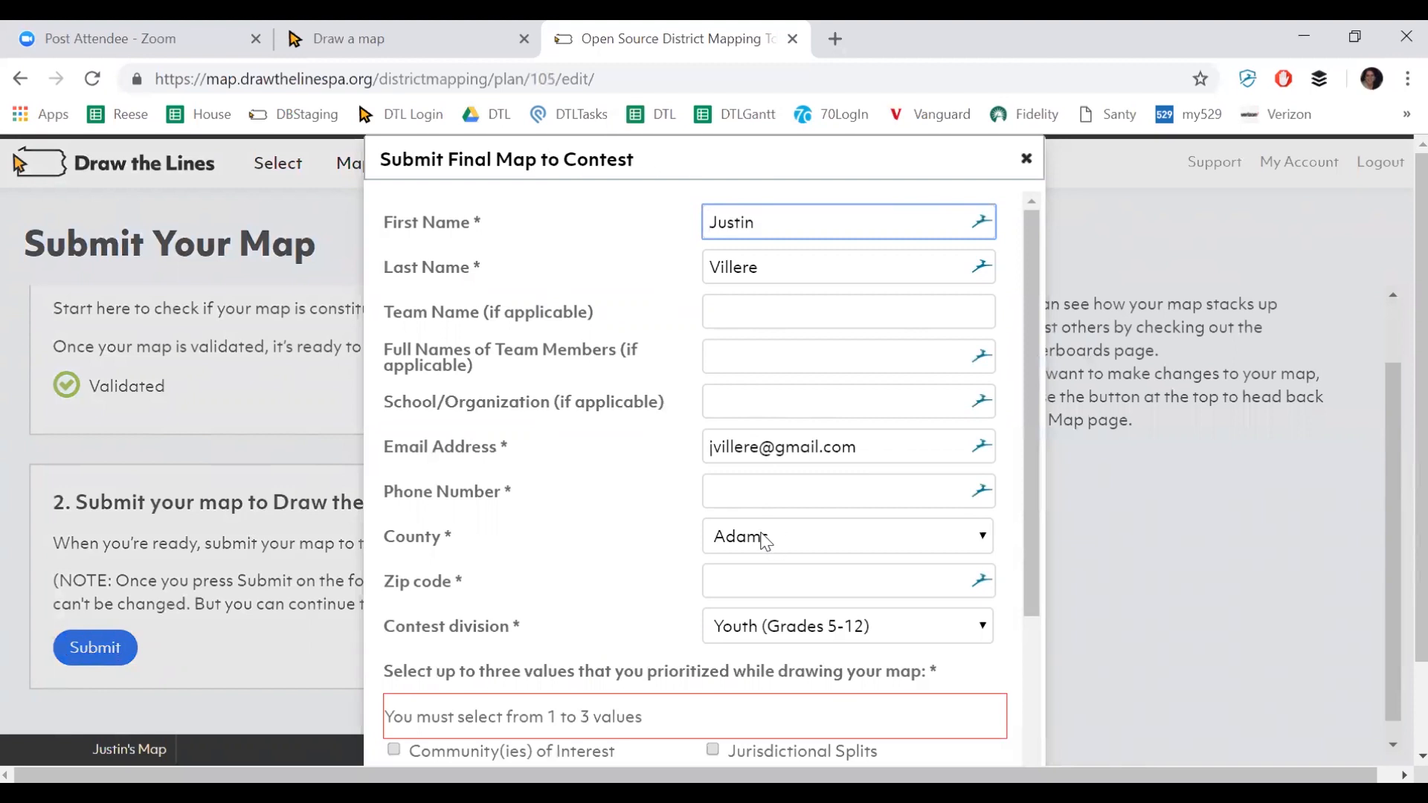
left_click(774, 629)
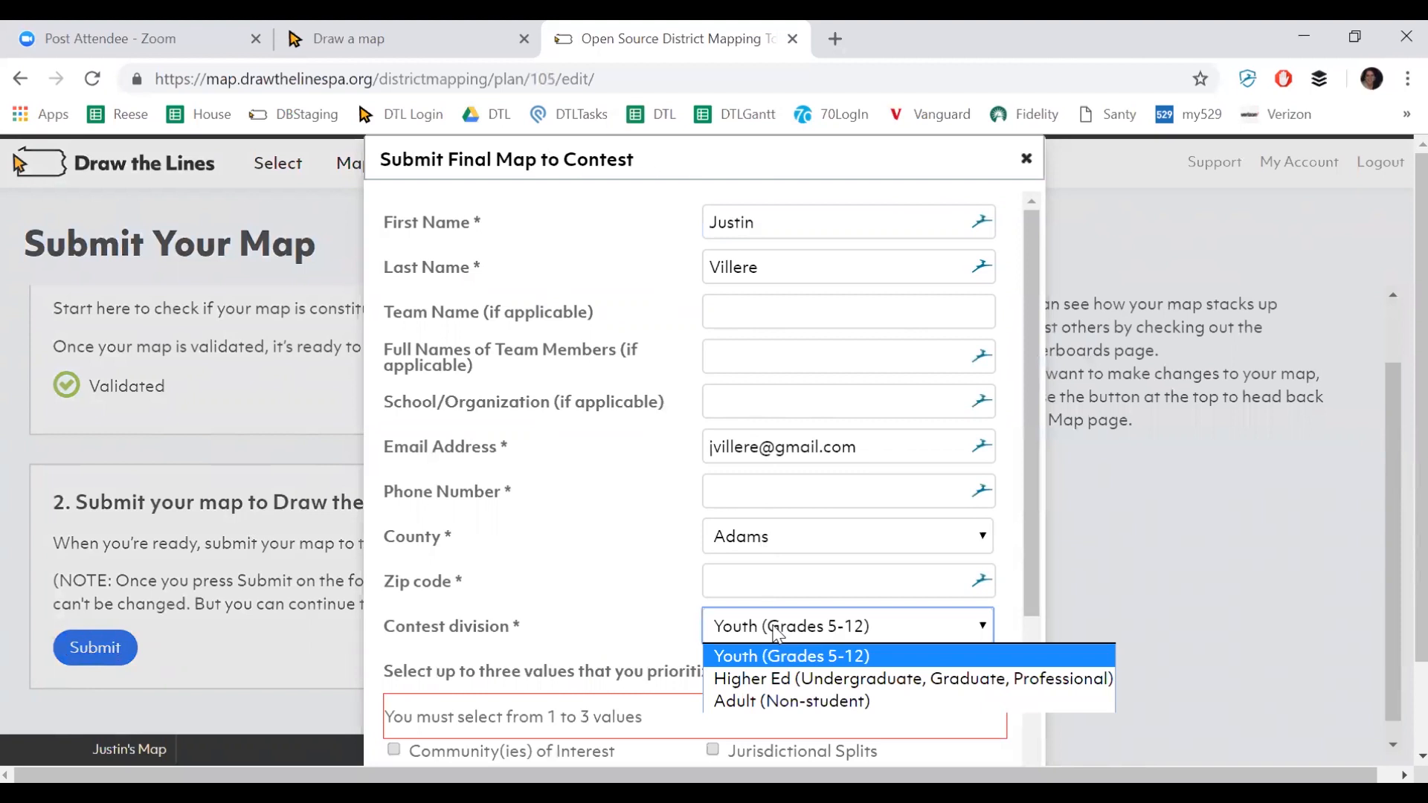
left_click(774, 630)
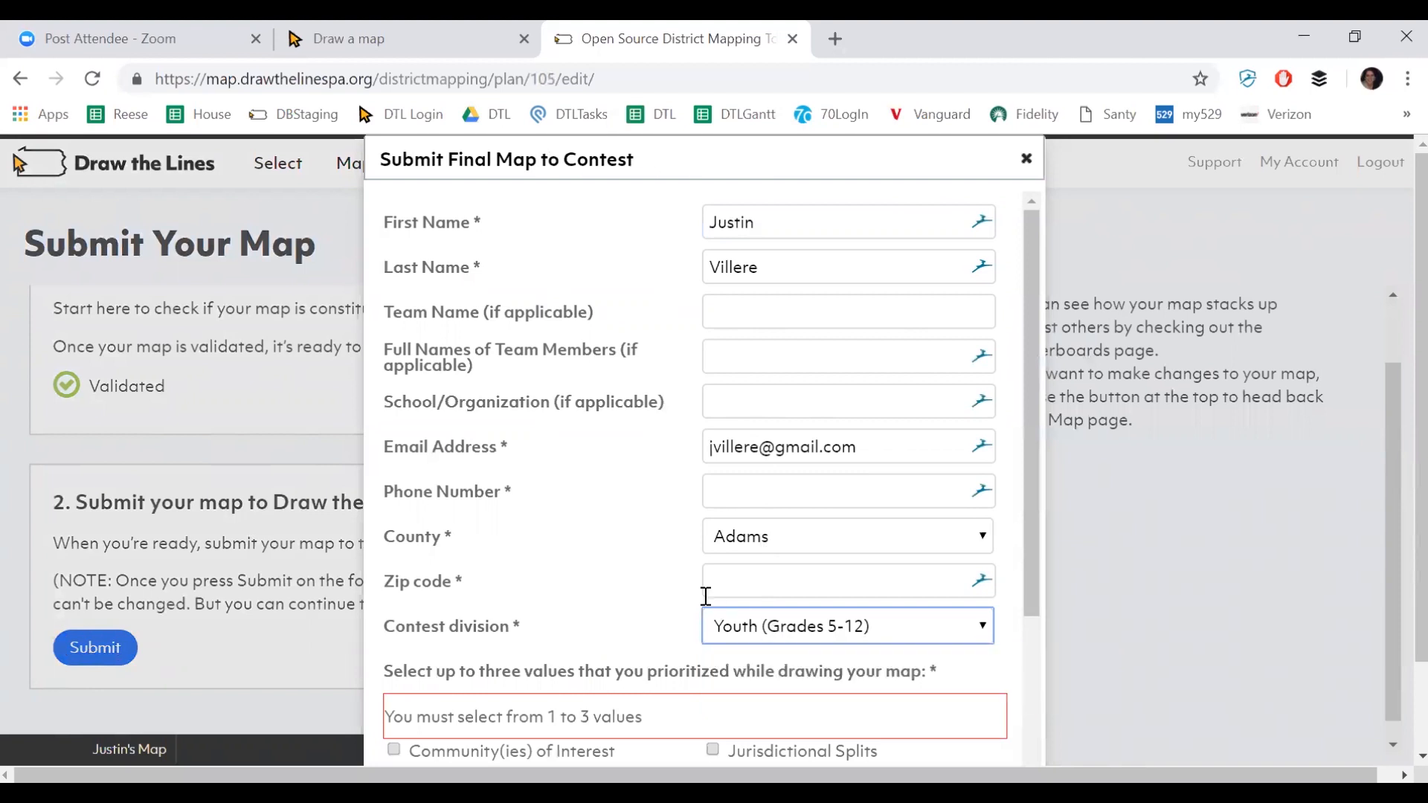
scroll(666, 587, "down", 3)
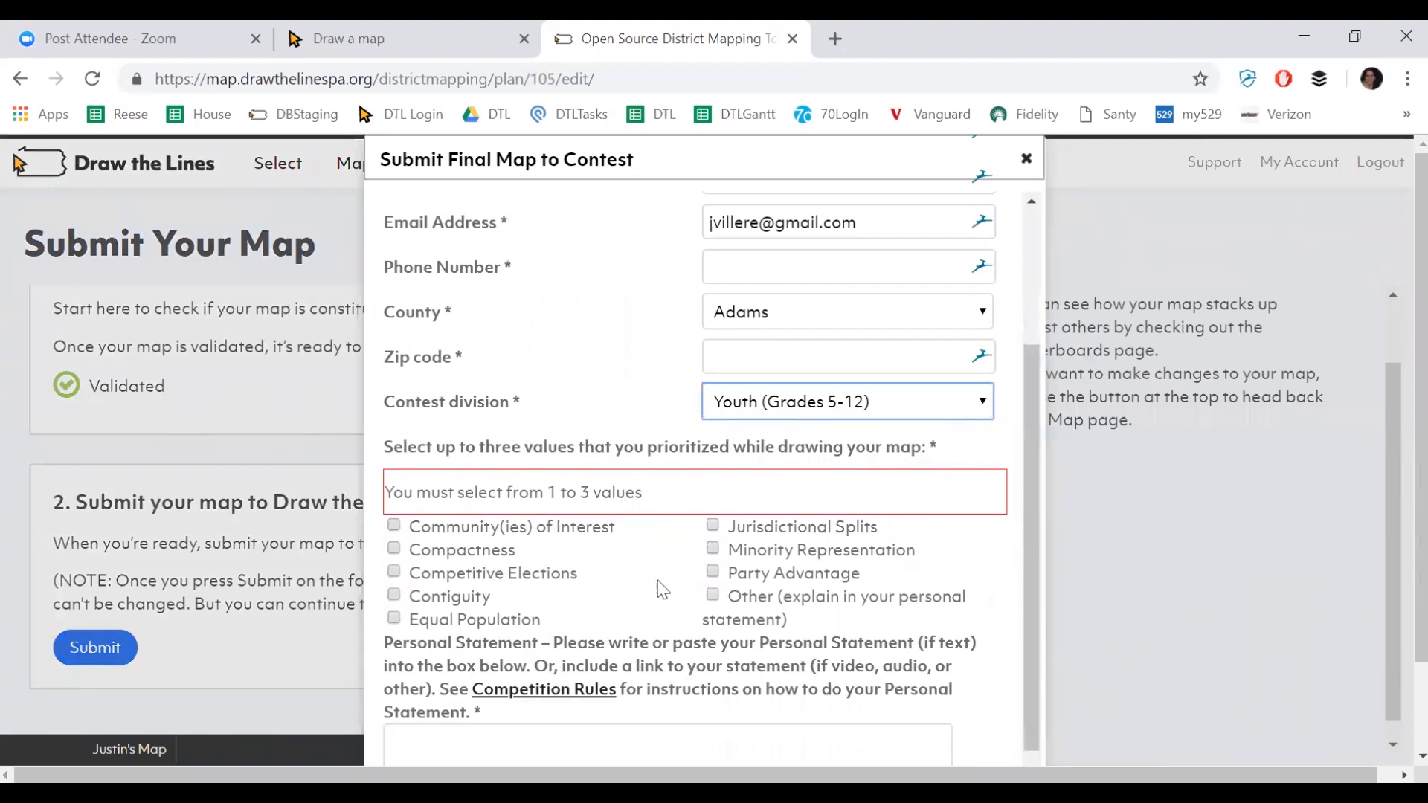
Step: Examine the contest form's Personal Statement box, its Competition Rules link and the publication agreement below, without submitting the map
scroll(658, 565, "down", 2)
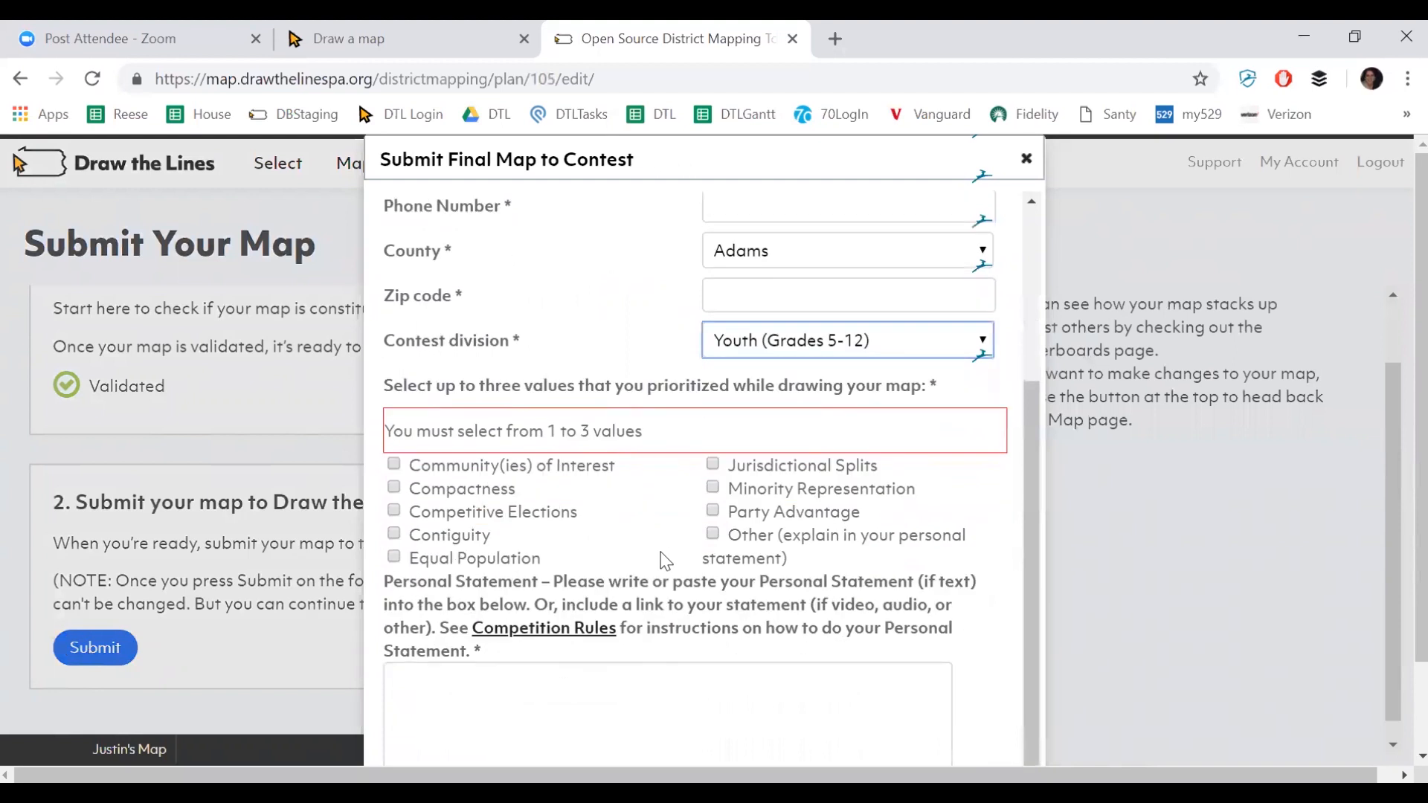
left_click(642, 599)
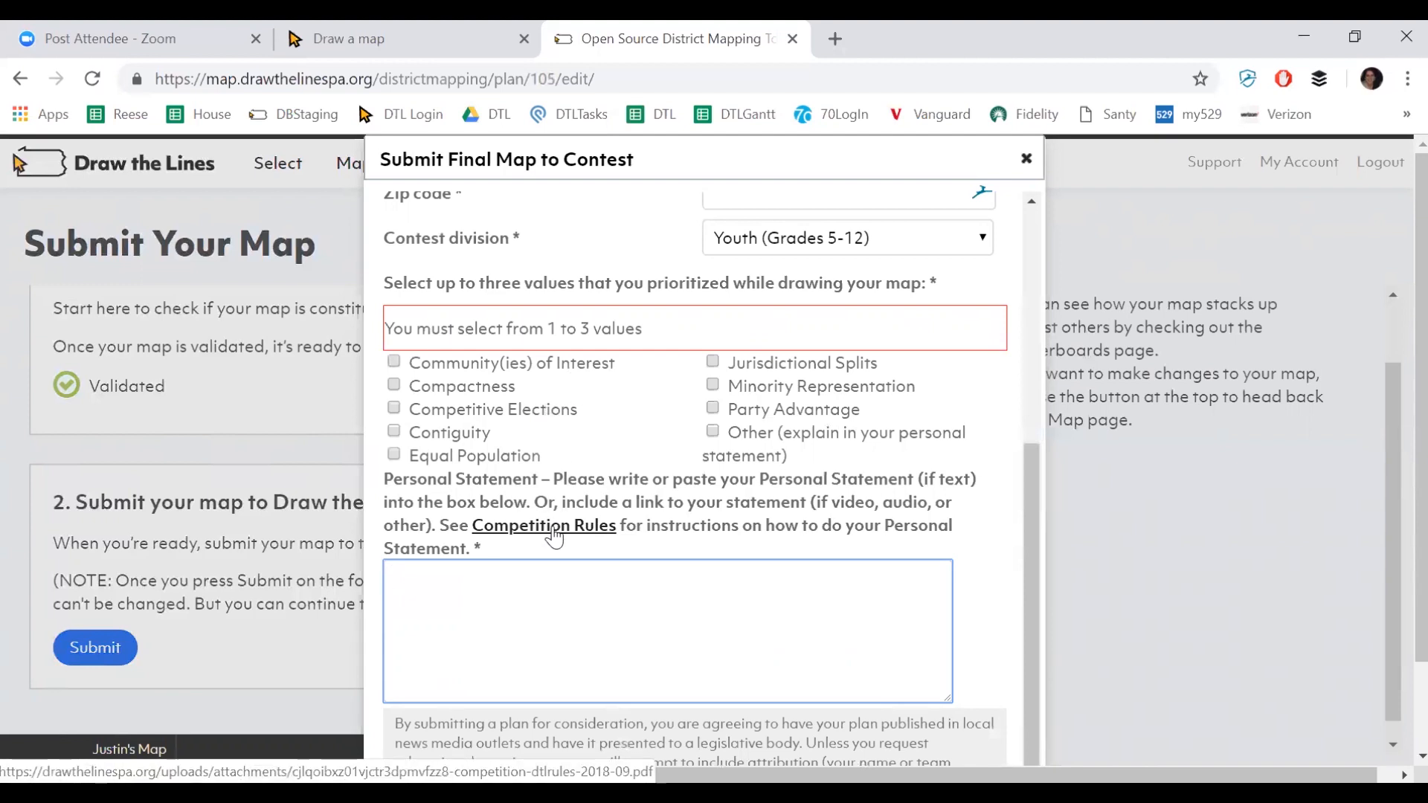
scroll(580, 574, "down", 2)
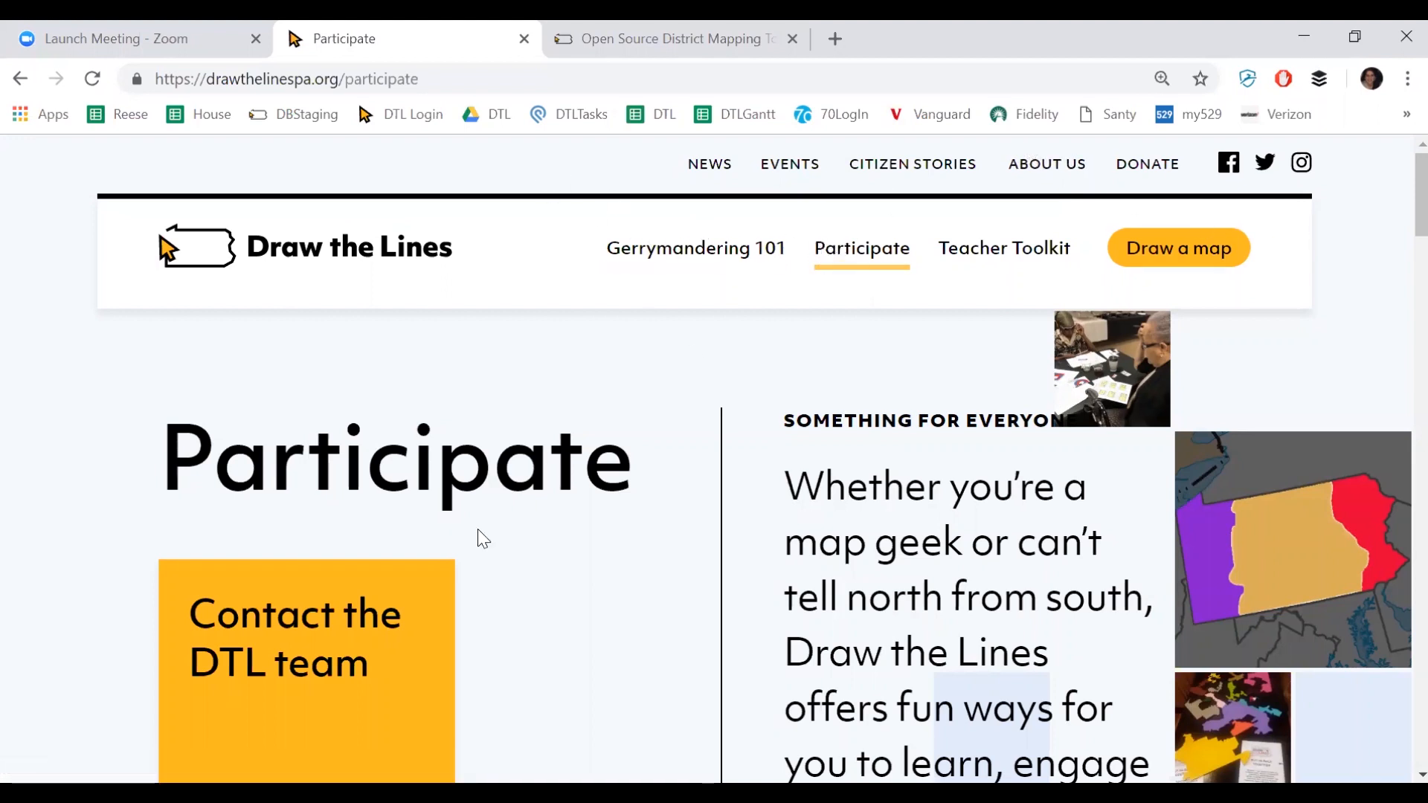
Step: Open the Draw the Lines team's contact page from the Participate page and look through its contact form fields
left_click(316, 633)
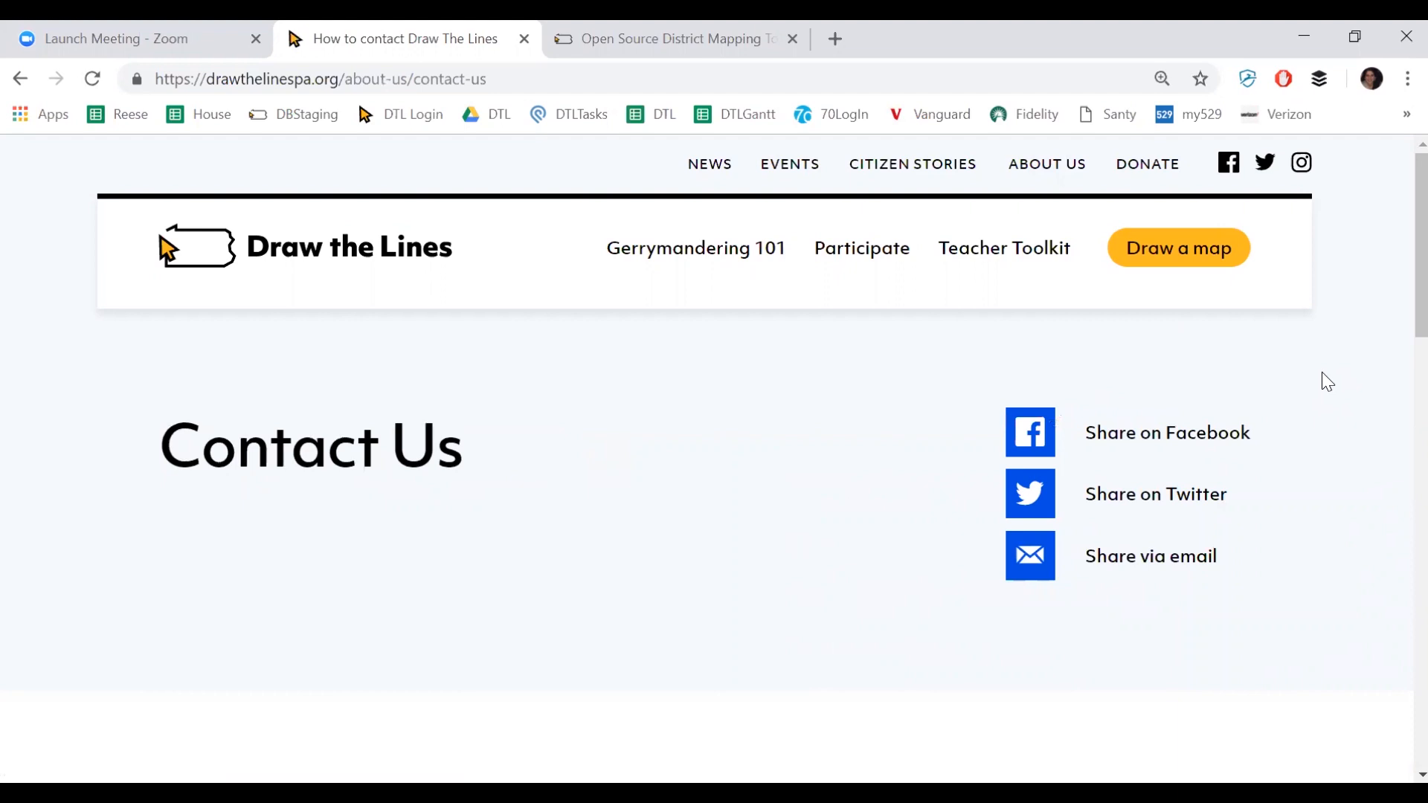
scroll(971, 523, "down", 8)
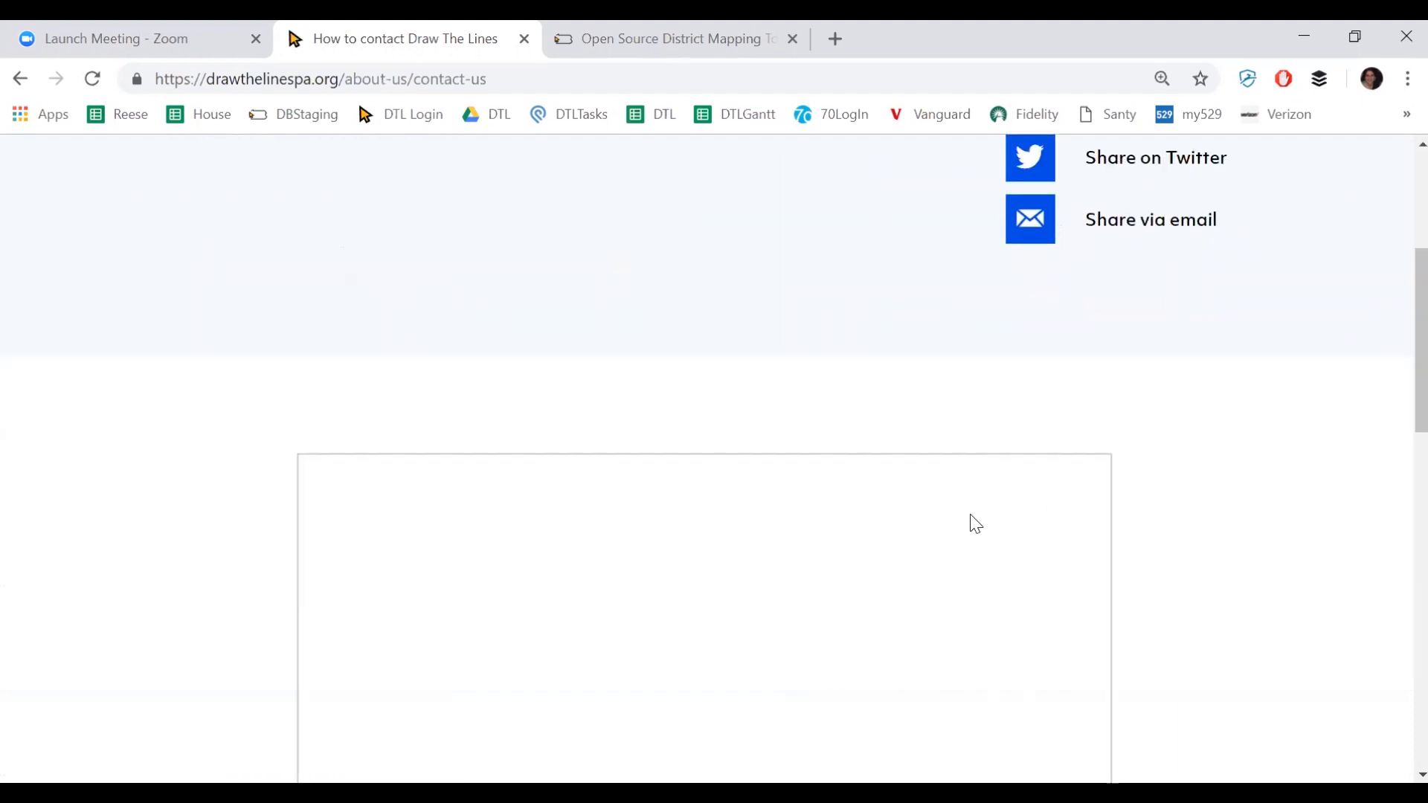
scroll(841, 525, "down", 4)
scroll(841, 525, "up", 7)
scroll(843, 523, "down", 2)
scroll(843, 521, "down", 2)
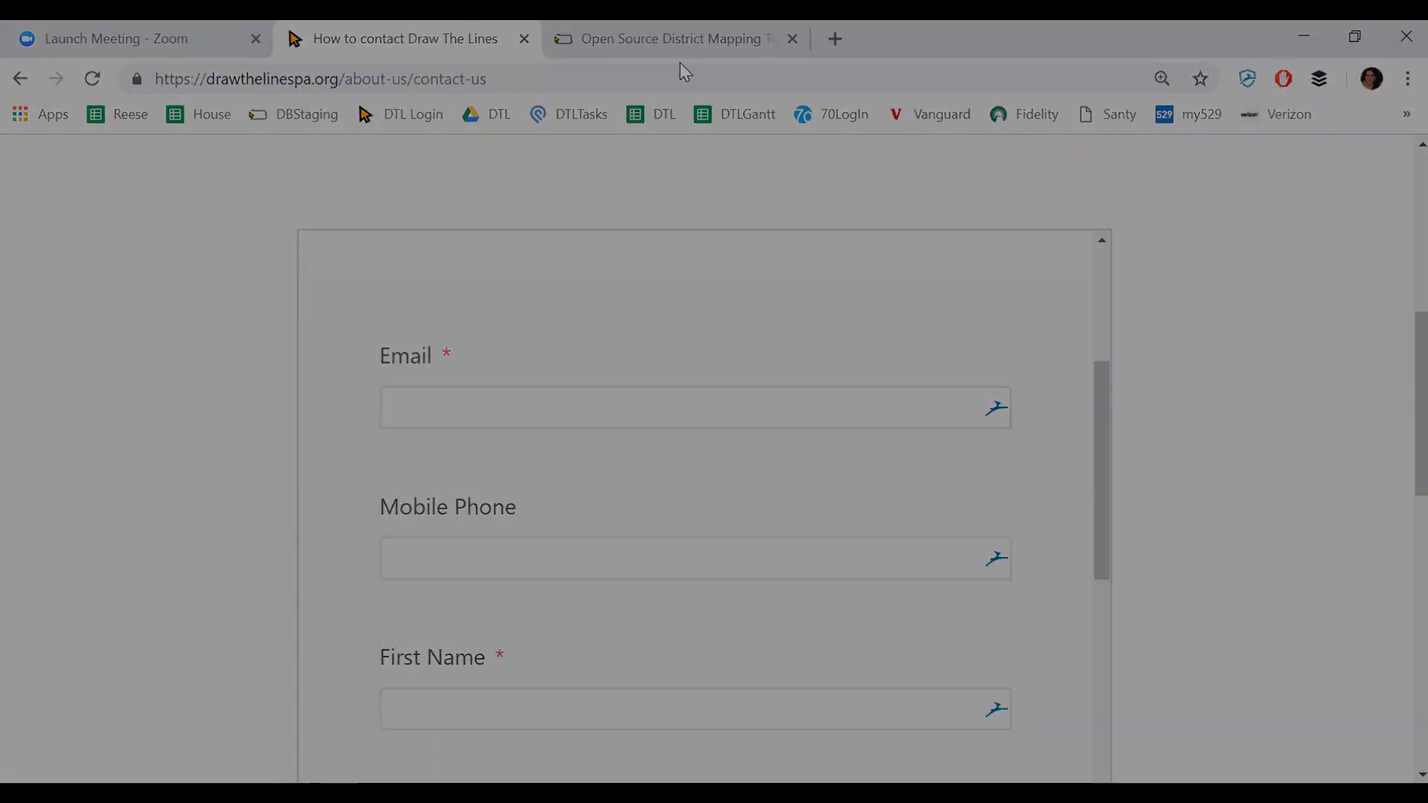